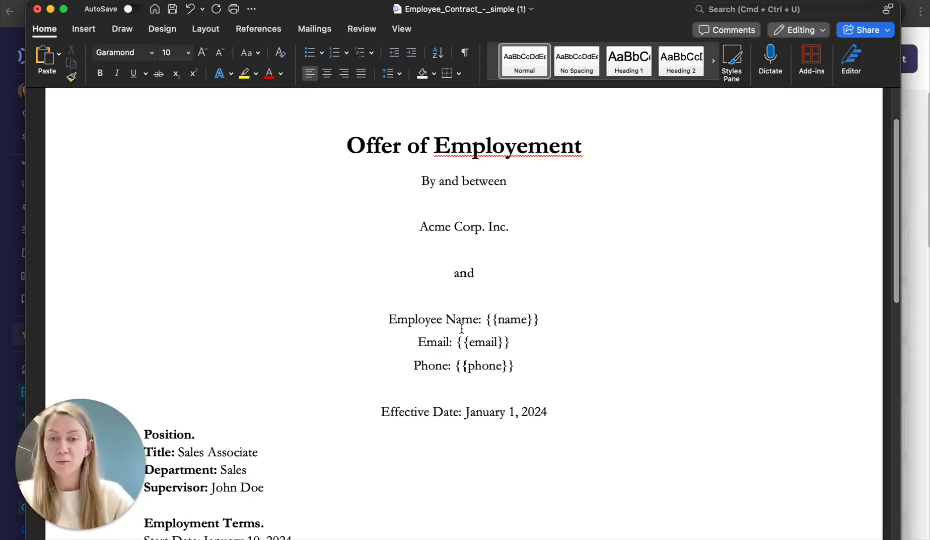
- Examine the {{name}}, {{email}} and {{phone}} placeholders in the employee details of the Offer of Employement document
drag(535, 319, 484, 320)
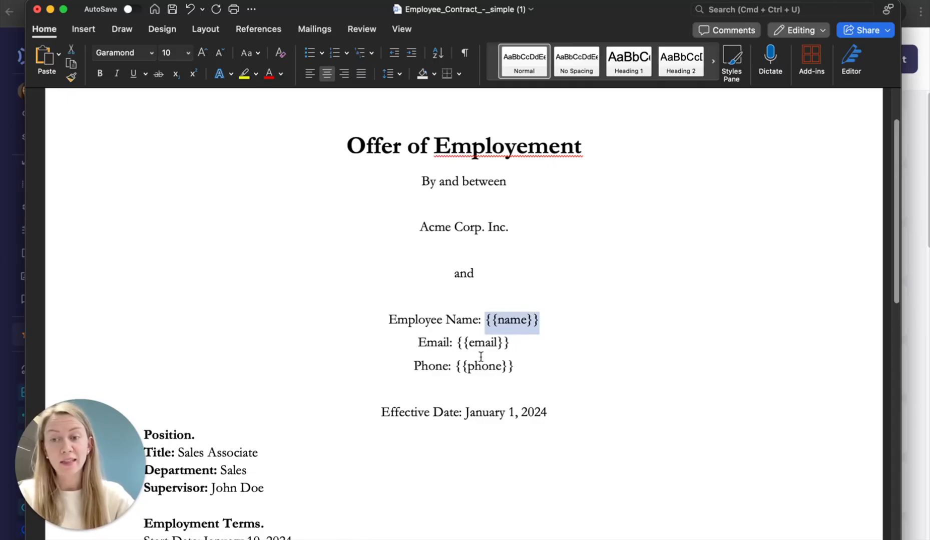
click(493, 320)
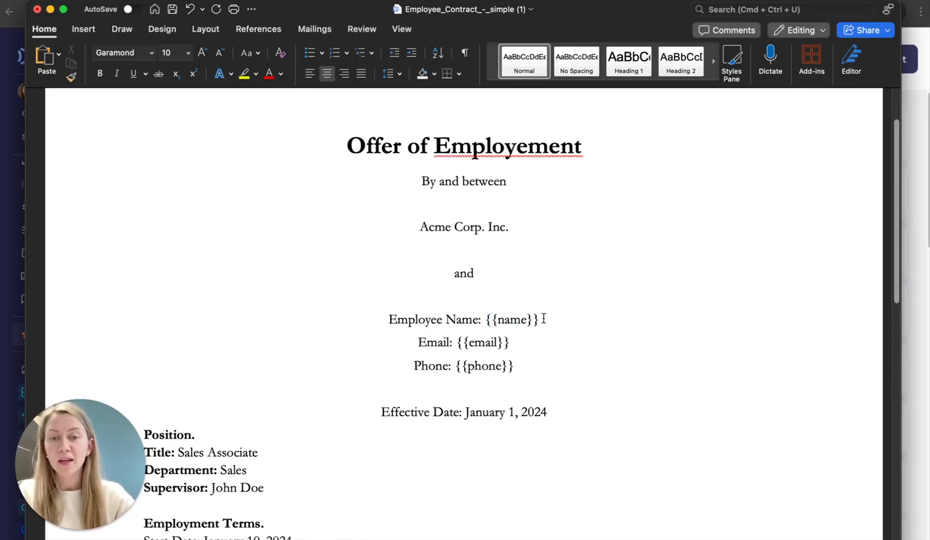
mouse_move(542, 318)
mouse_down()
mouse_move(497, 320)
mouse_move(540, 319)
mouse_up()
click(491, 320)
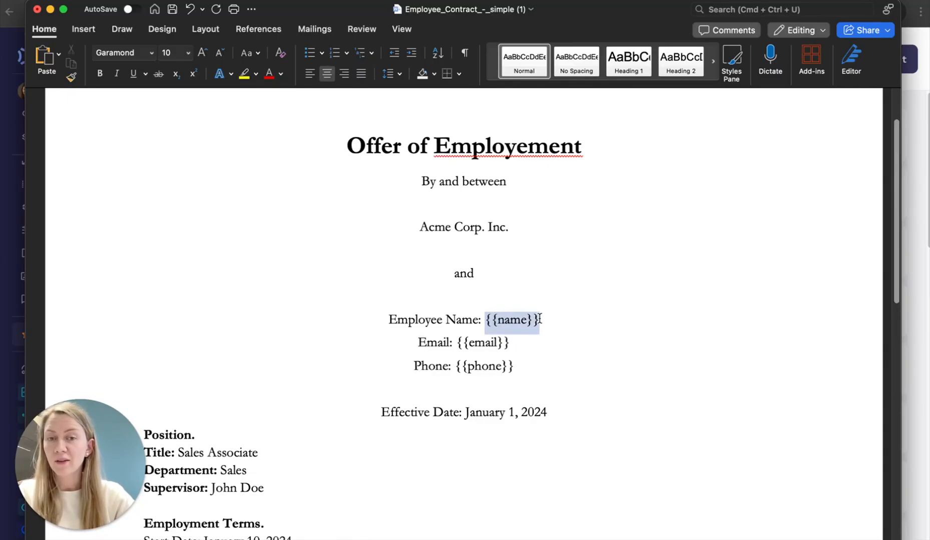
click(492, 320)
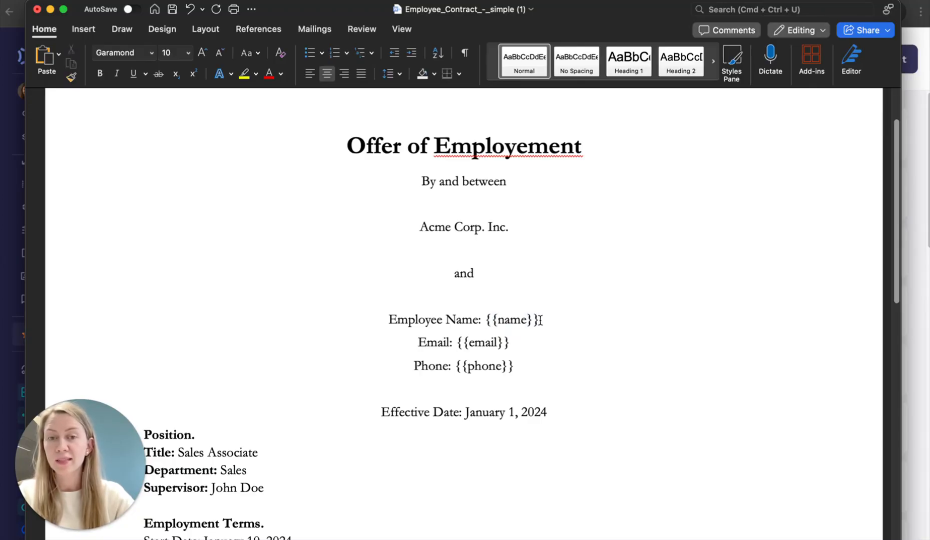
drag(539, 320, 459, 346)
click(515, 348)
drag(521, 370, 461, 370)
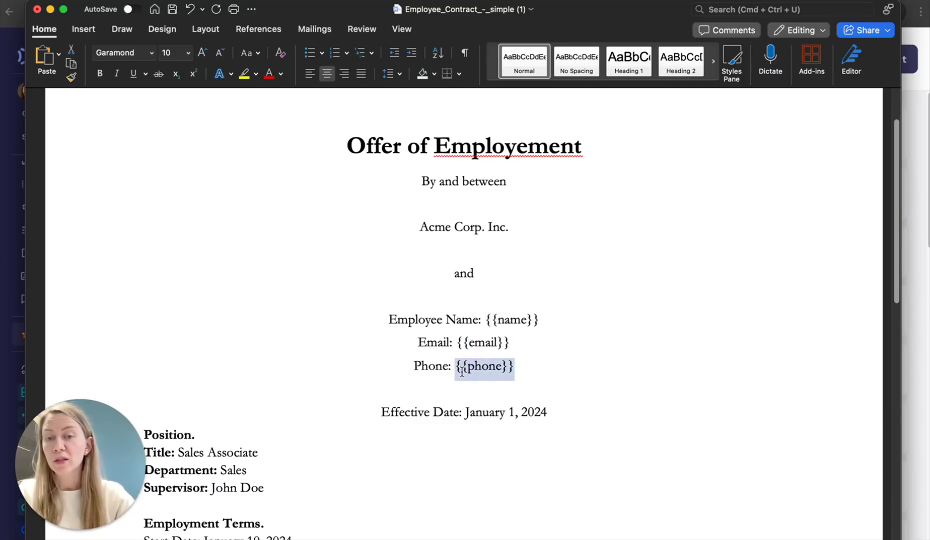
click(461, 383)
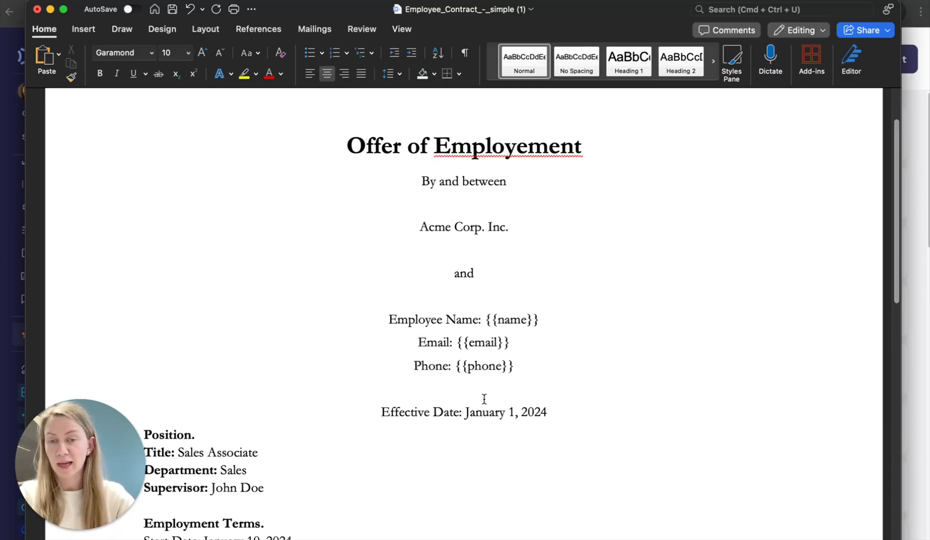
drag(539, 320, 485, 321)
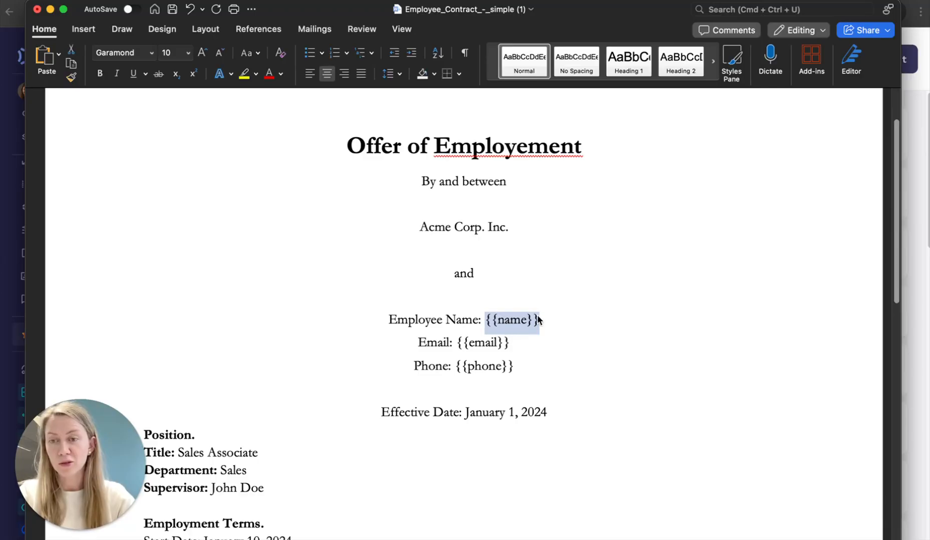
click(519, 325)
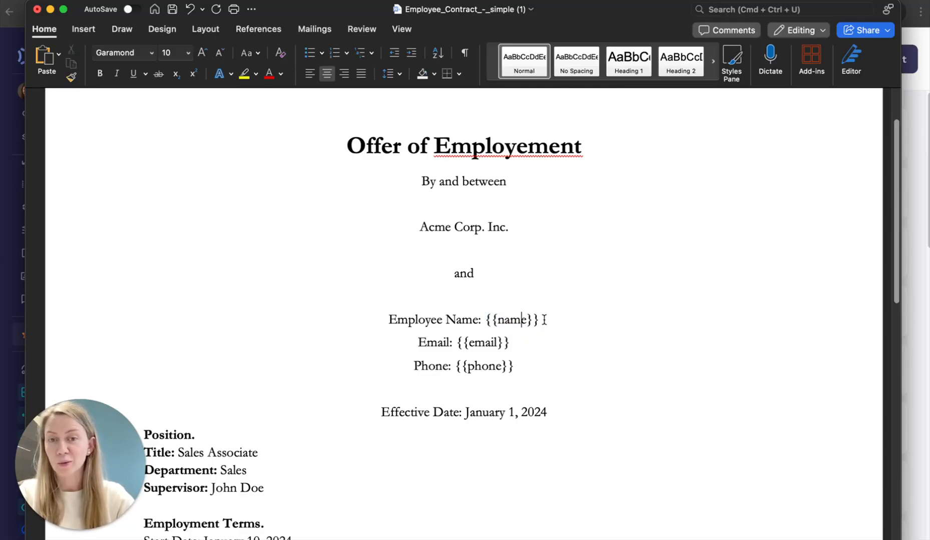
mouse_move(544, 320)
mouse_down()
mouse_move(504, 325)
mouse_move(543, 320)
mouse_up()
click(505, 325)
click(543, 320)
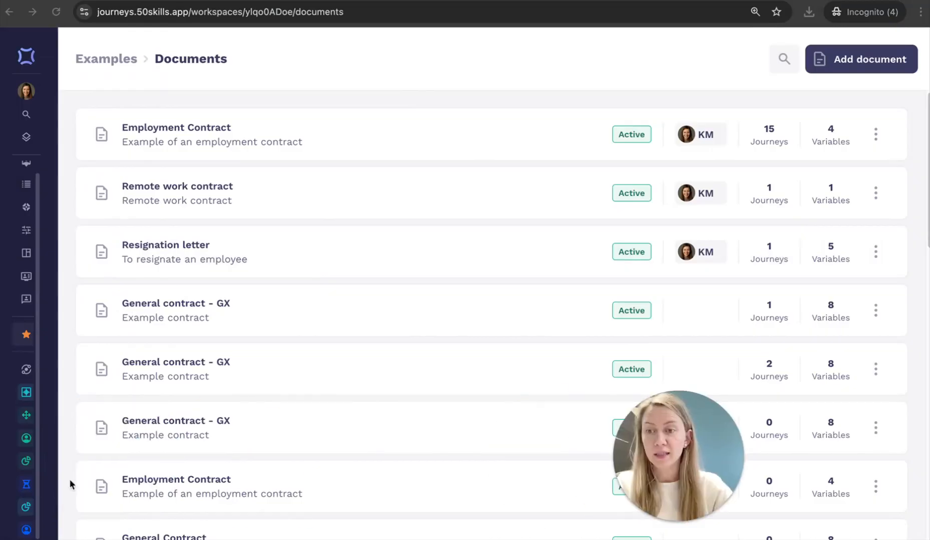
- In 50skills Journeys, add Employee_Contract_-_simple (1).docx as a document named "Employee contract Demo" with the description "Simple contract"
mouse_move(55, 273)
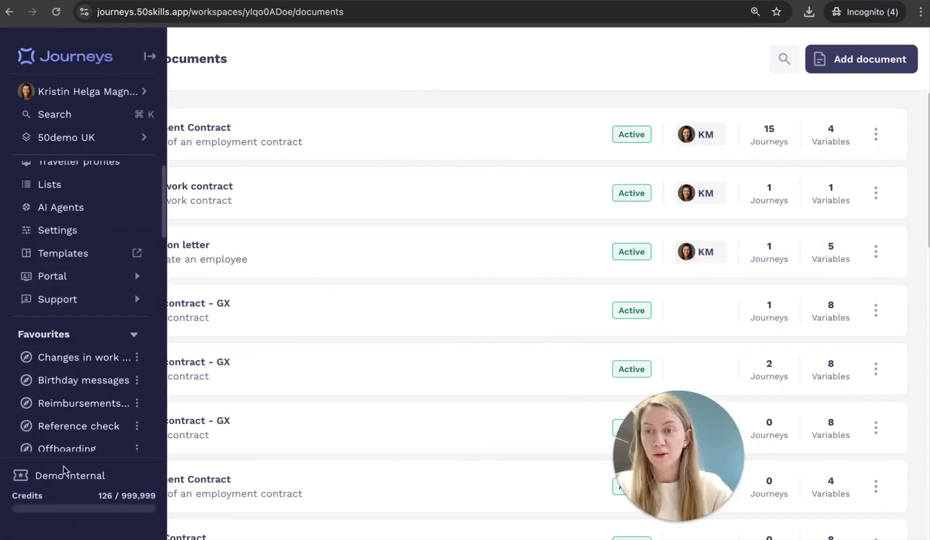
scroll(62, 347, down, 5)
scroll(60, 344, down, 2)
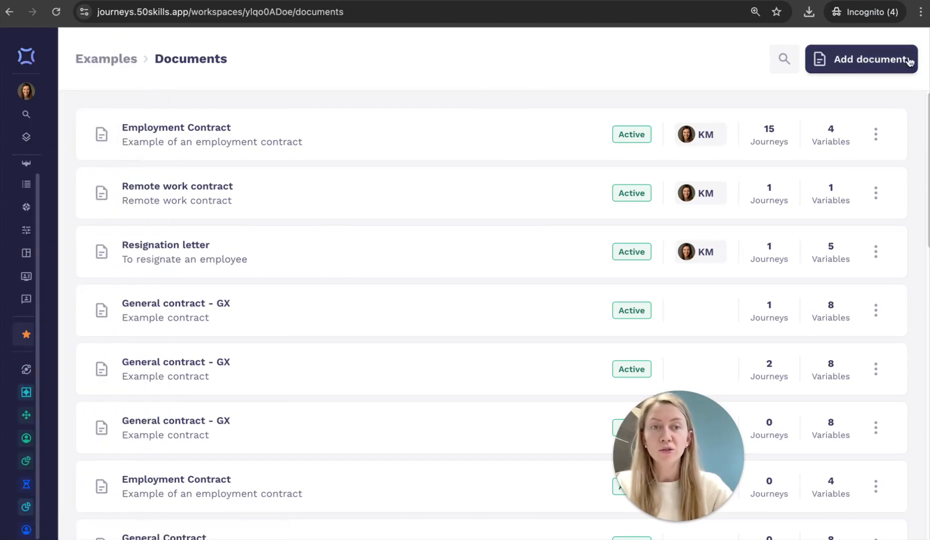
click(841, 60)
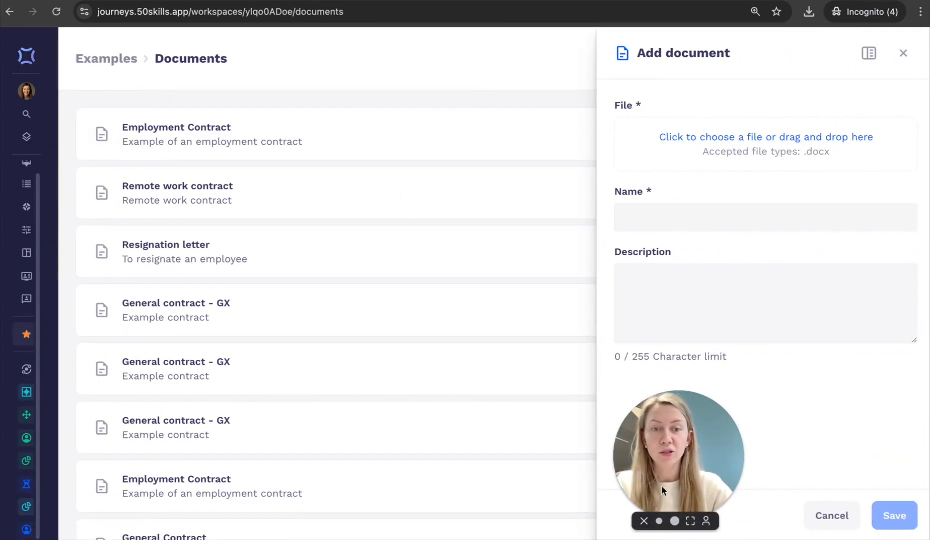
drag(661, 486, 58, 486)
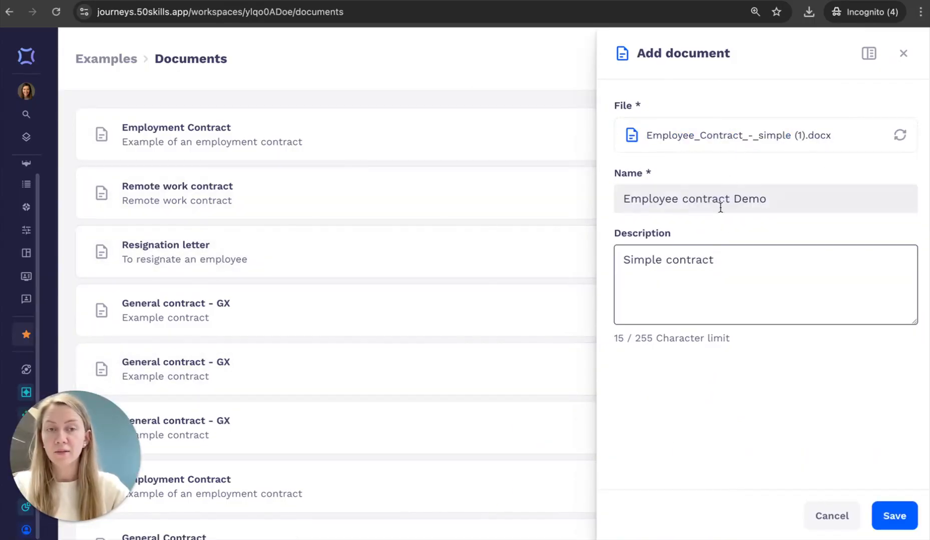
click(891, 513)
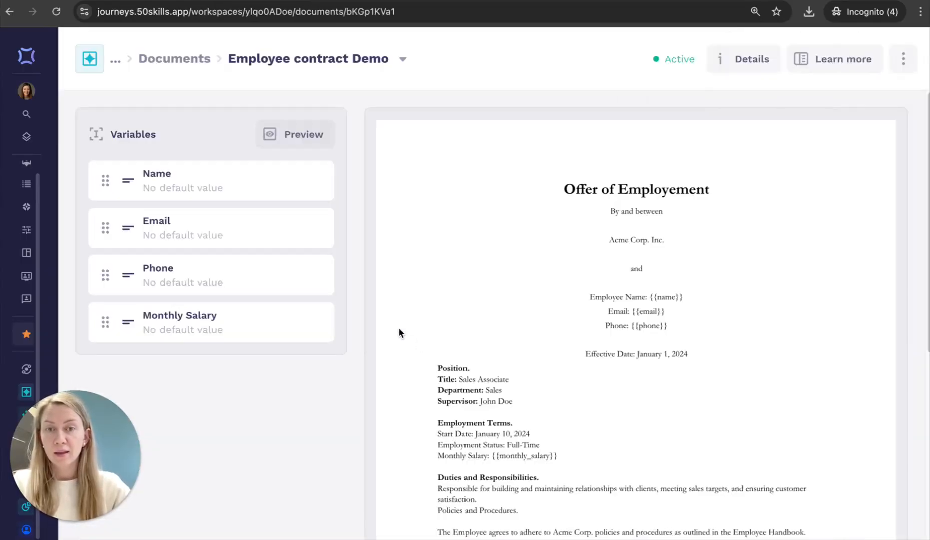
- Preview the document with a test employee name and e-mail address, and check those details in the generated PDF
scroll(532, 290, down, 2)
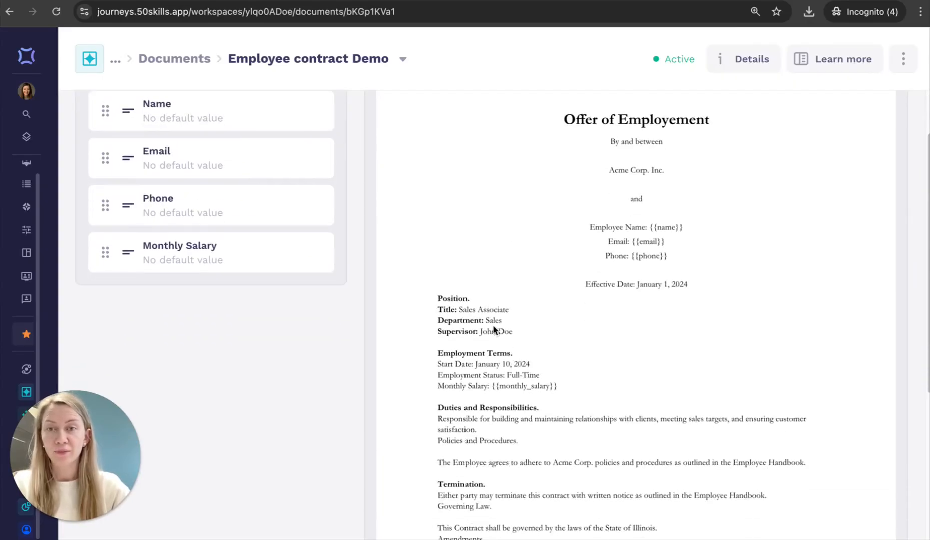
scroll(450, 226, up, 2)
click(295, 134)
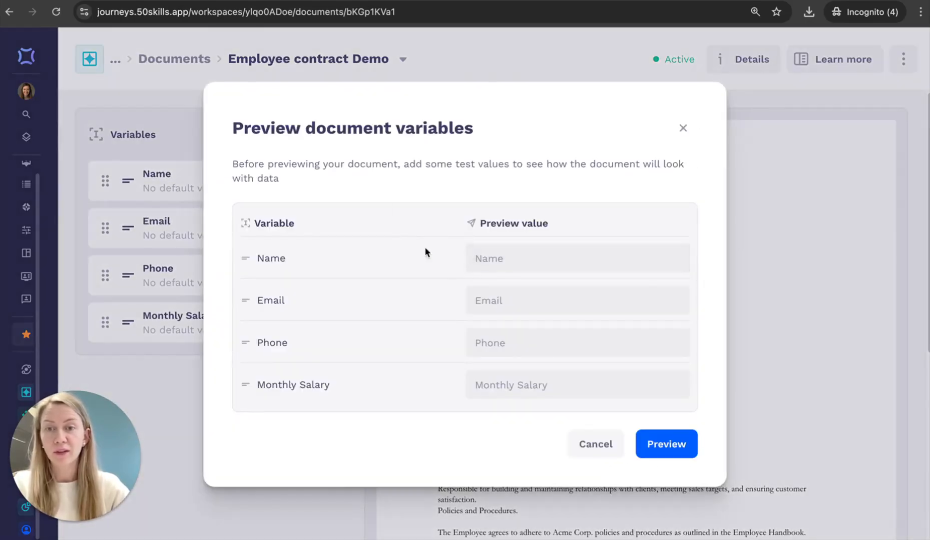
click(525, 258)
text(Jo)
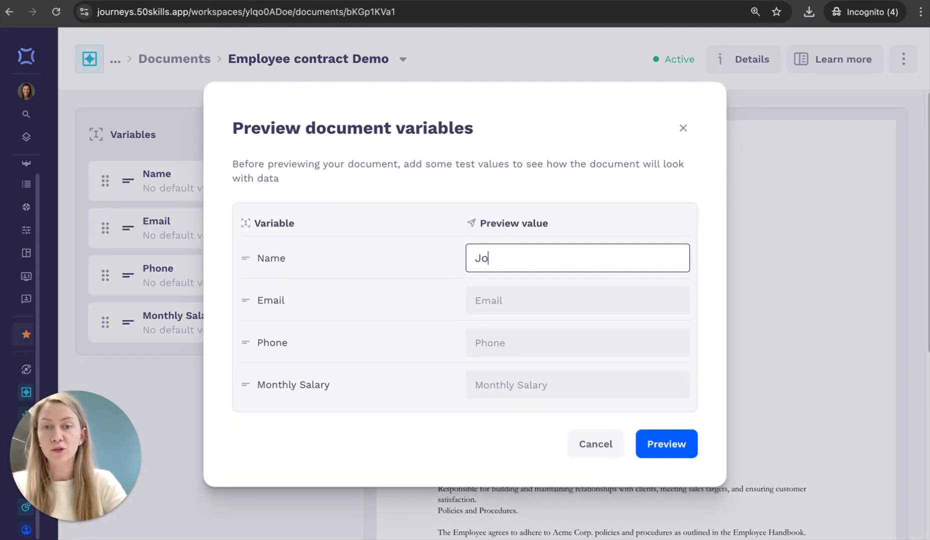
text(hn)
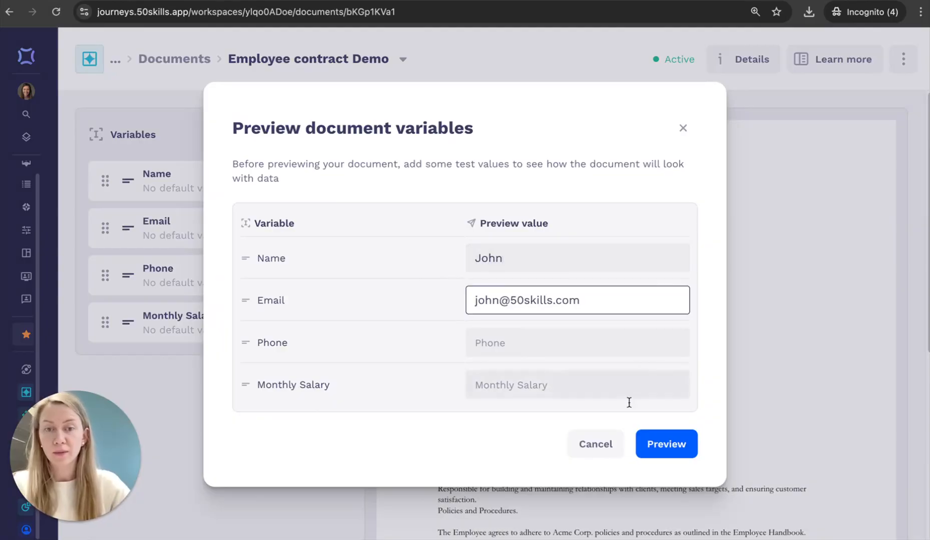
click(650, 452)
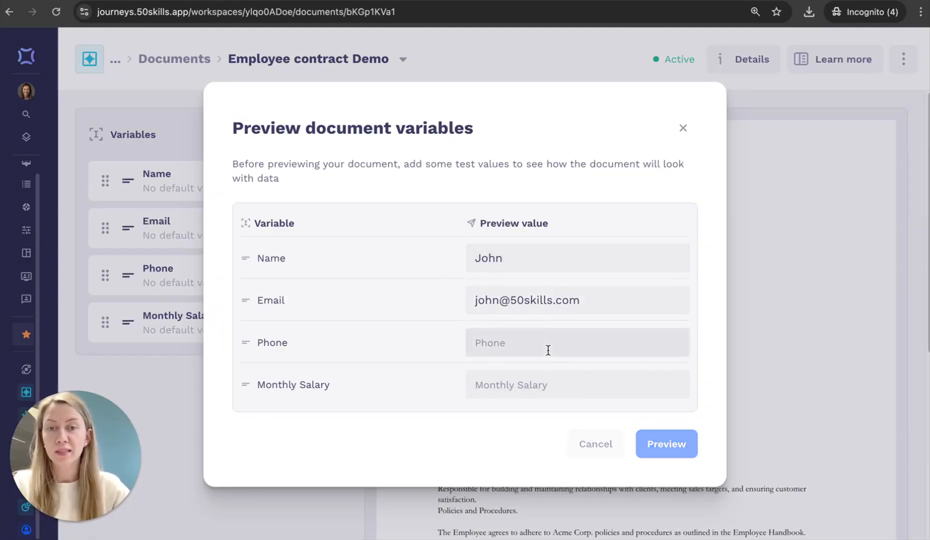
click(656, 448)
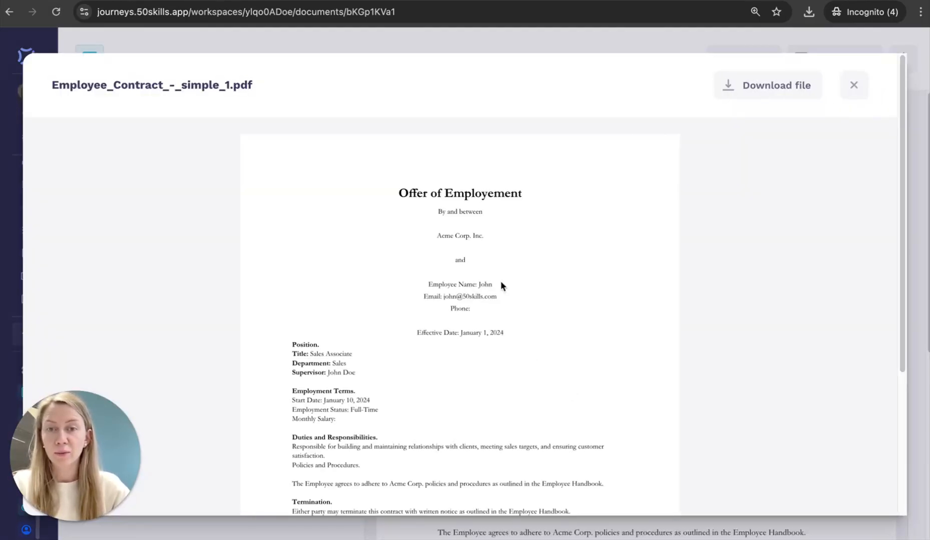
scroll(463, 289, up, 5)
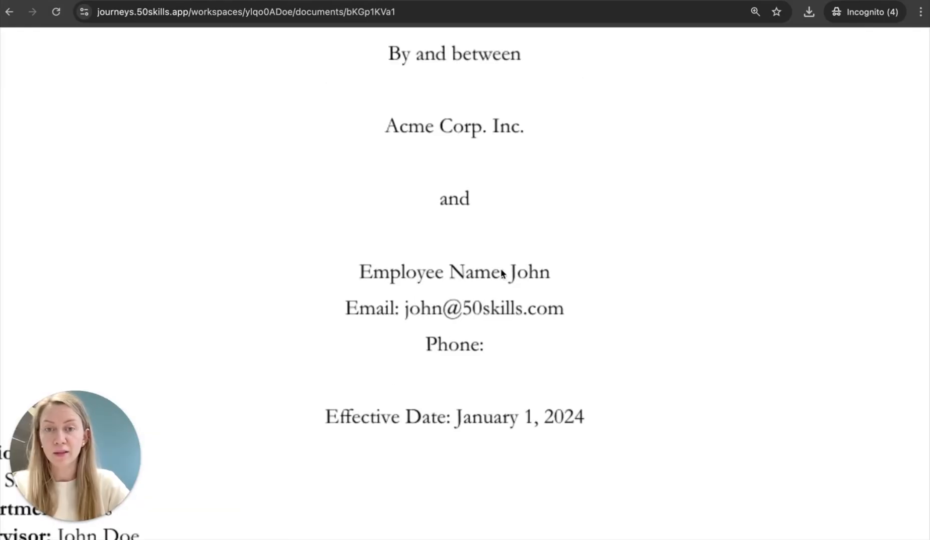
scroll(509, 297, down, 5)
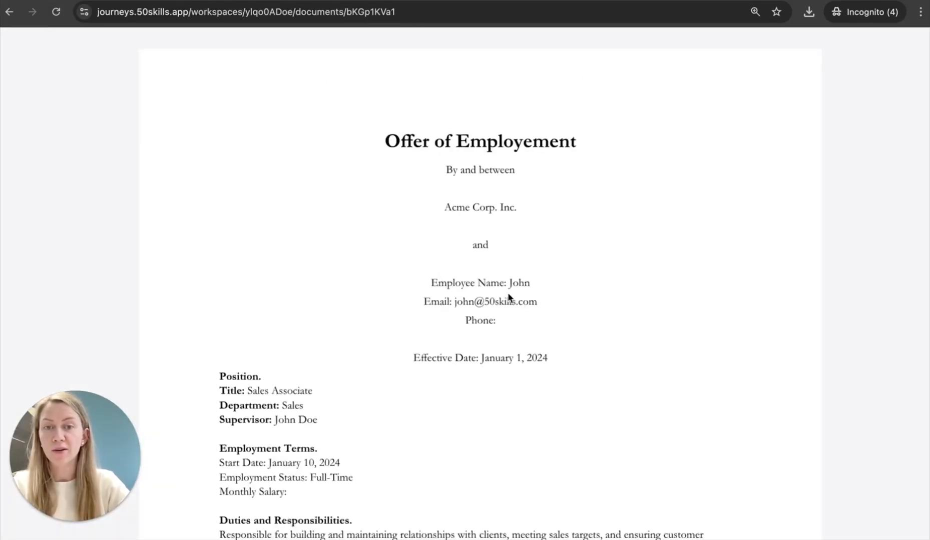
click(852, 82)
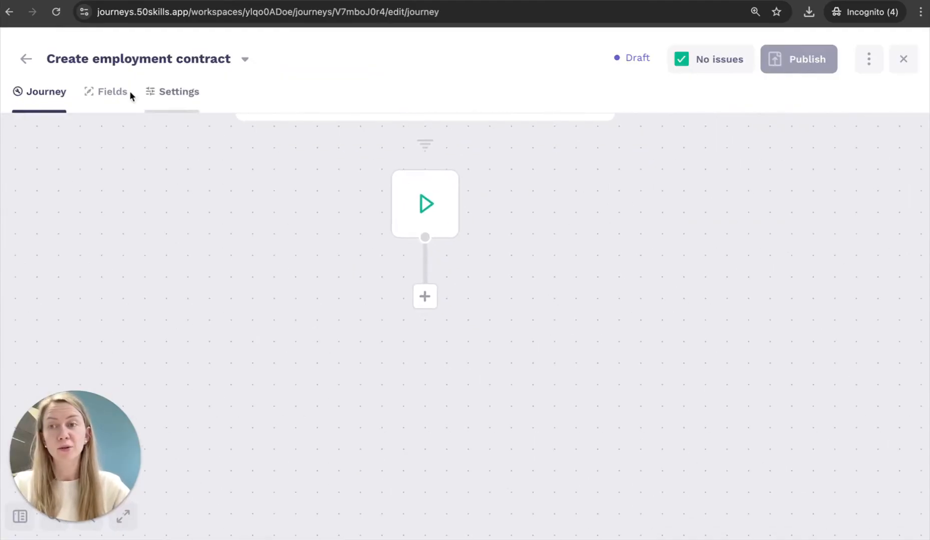
- Add a Create document action below the start of the "Create employment contract" journey
click(426, 297)
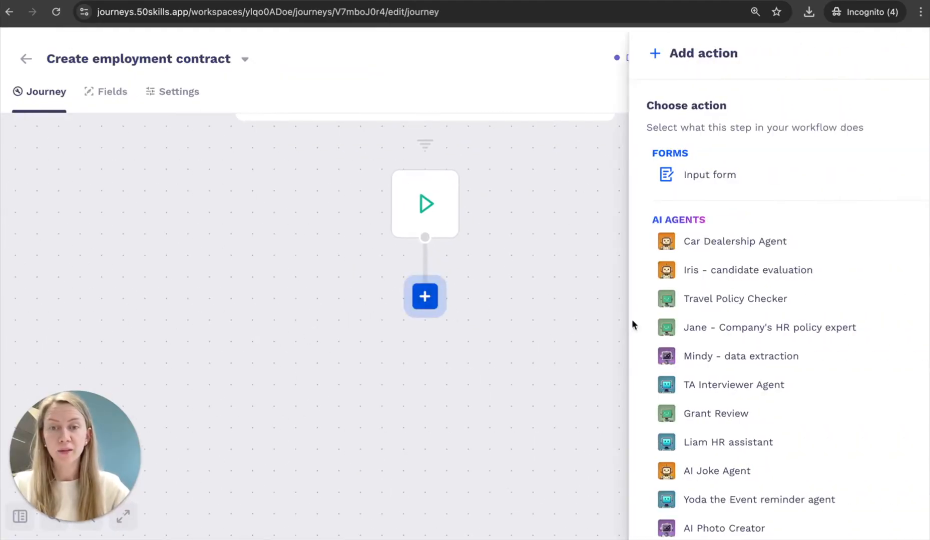
scroll(751, 300, down, 8)
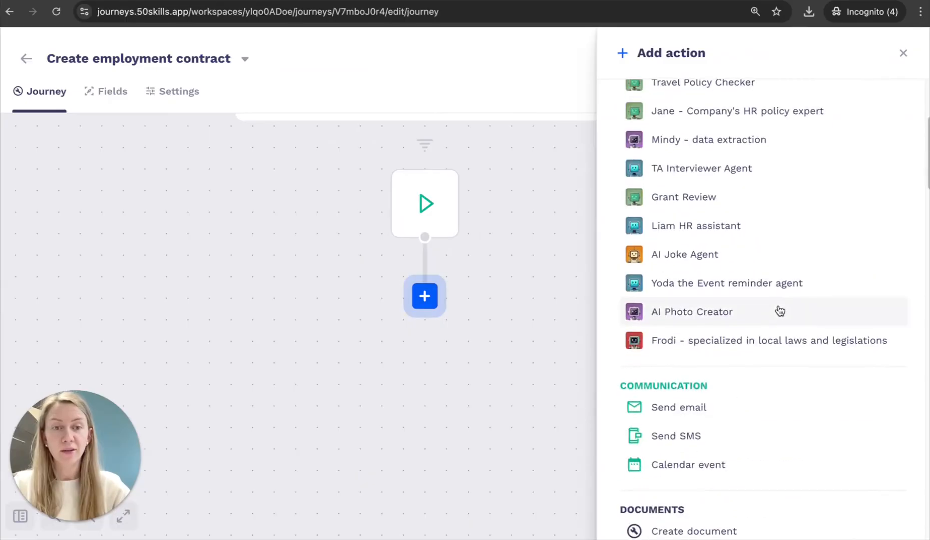
scroll(720, 350, down, 1)
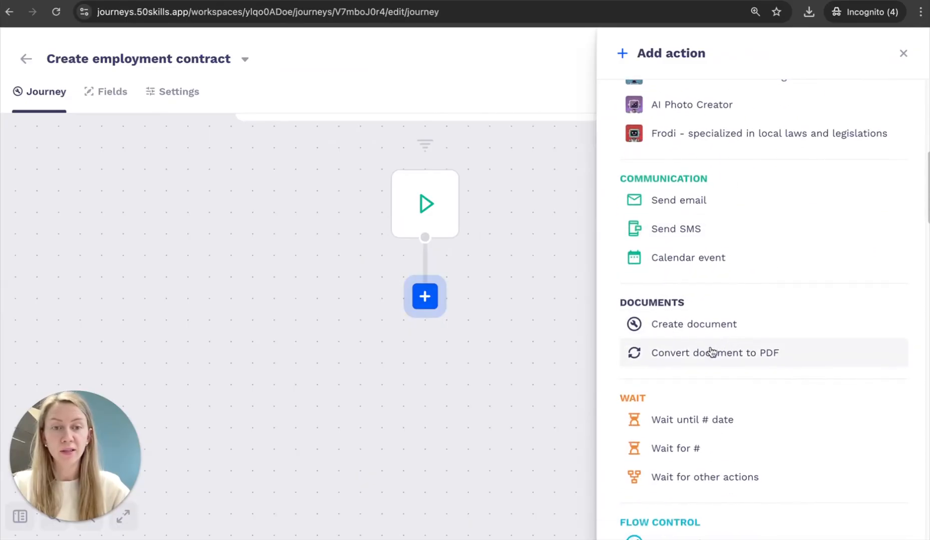
click(693, 325)
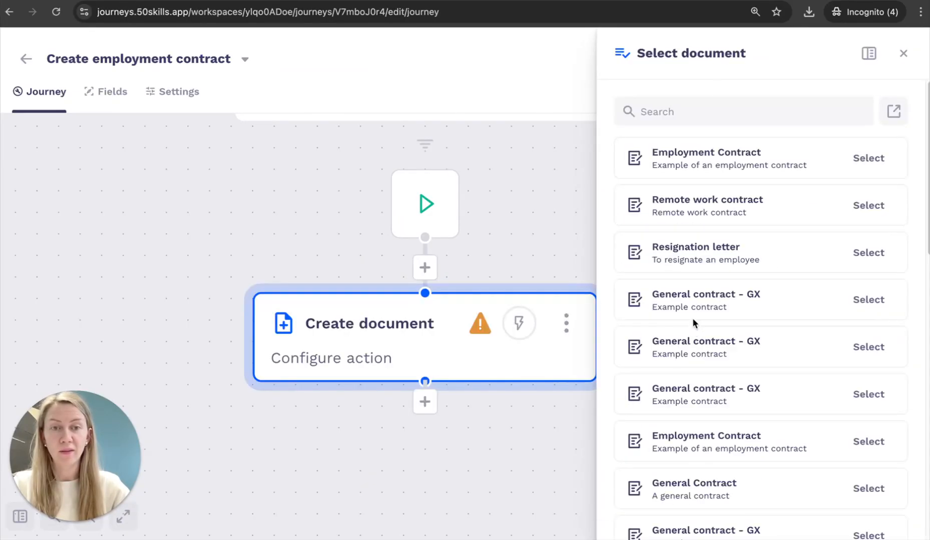
- Search the available documents for "employee con" and assign Employee contract Demo to the Create document action
click(700, 108)
text(employee )
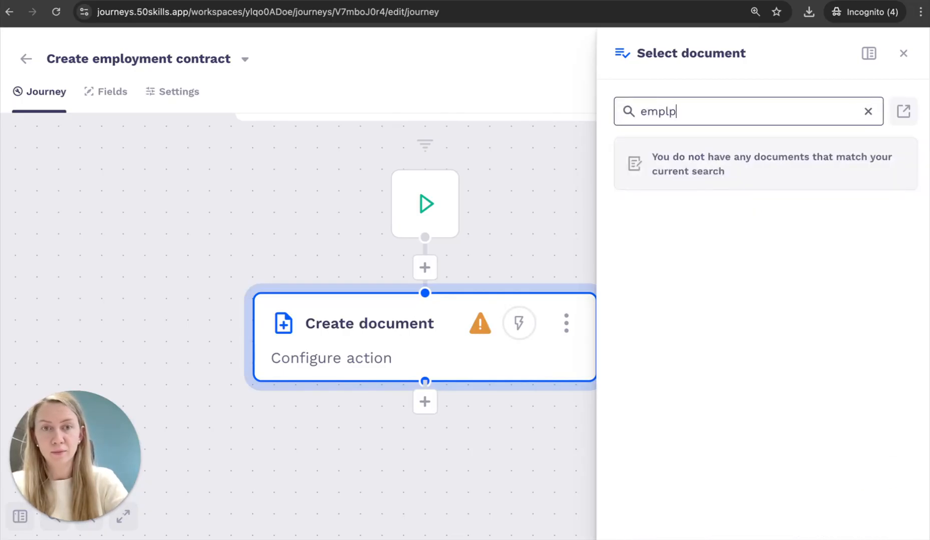
text(con)
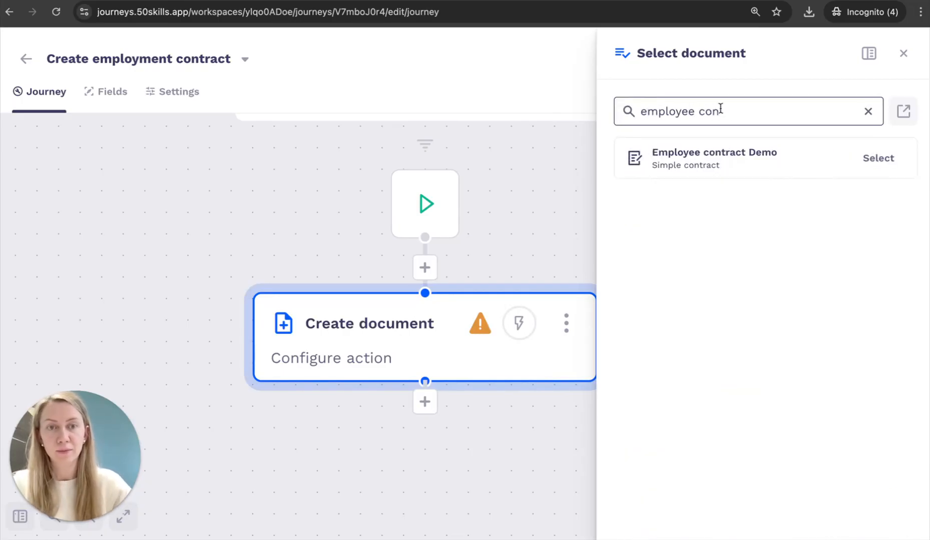
click(870, 159)
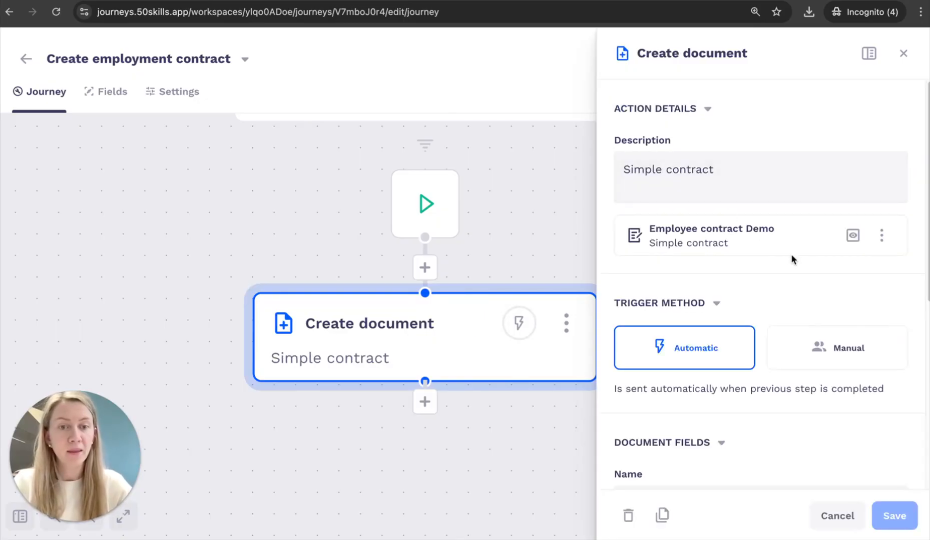
- Review the Create document action's document fields and preview the linked Employee contract Demo template
scroll(790, 254, down, 3)
scroll(788, 260, down, 4)
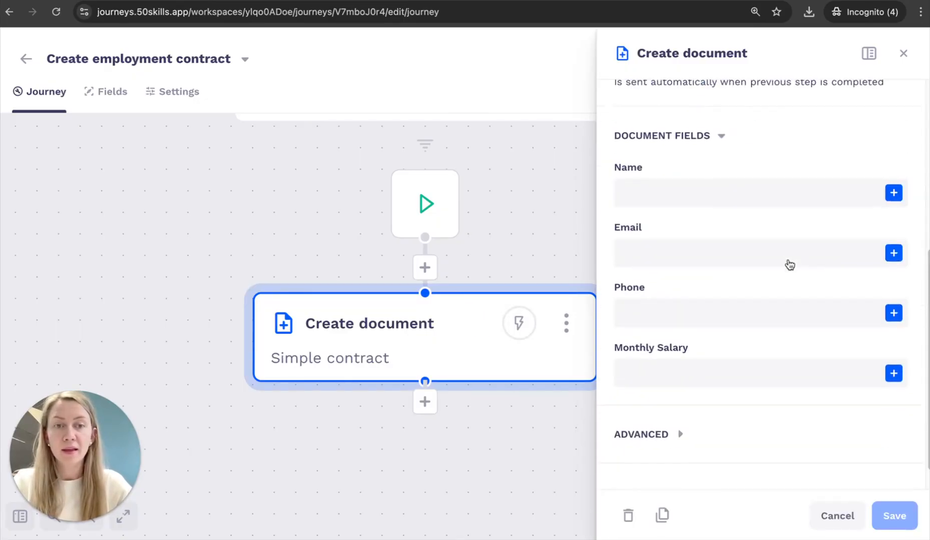
scroll(786, 258, up, 4)
click(853, 106)
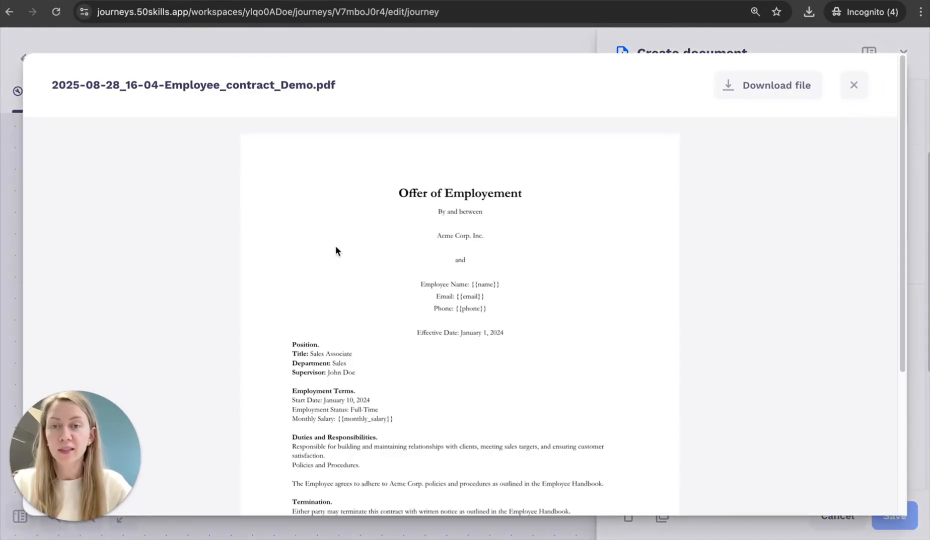
scroll(490, 297, down, 2)
scroll(405, 264, up, 2)
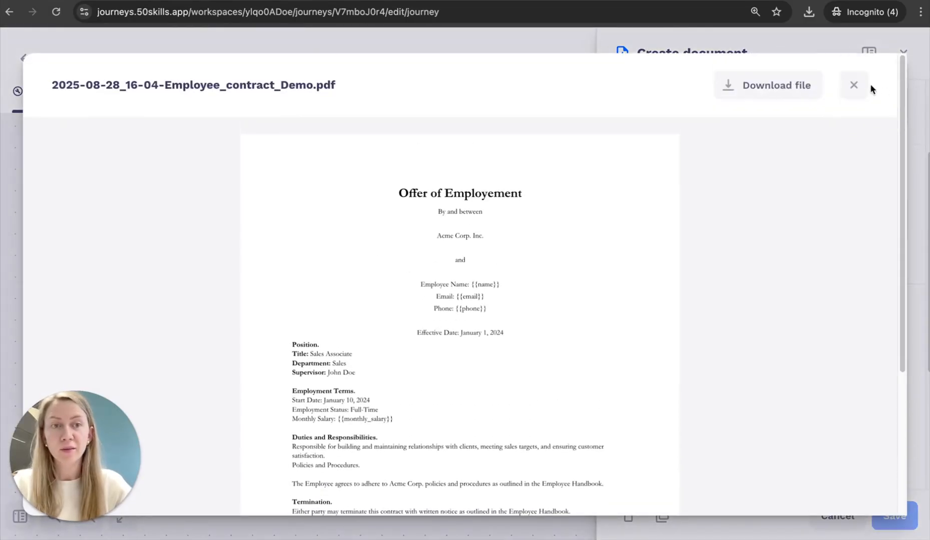
click(855, 84)
scroll(789, 231, down, 2)
scroll(789, 231, down, 2)
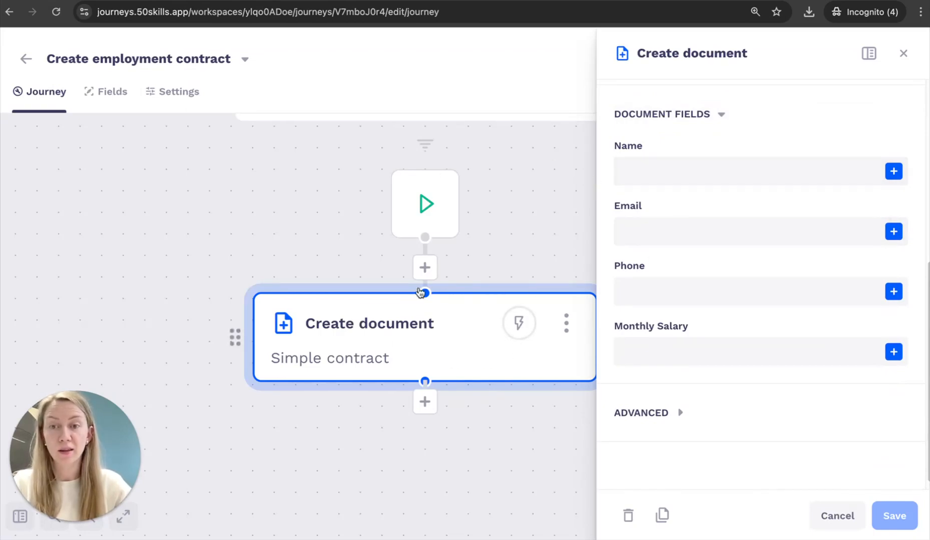
drag(548, 253, 504, 242)
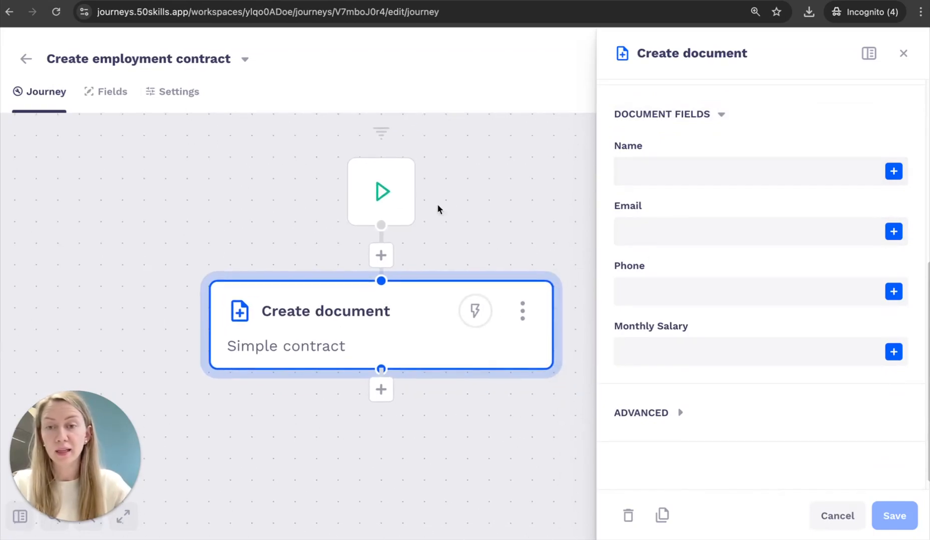
- Map the Create document fields Name, Email and Phone to the traveller's Full name, Email and Mobile number, and save the action
click(652, 172)
click(894, 171)
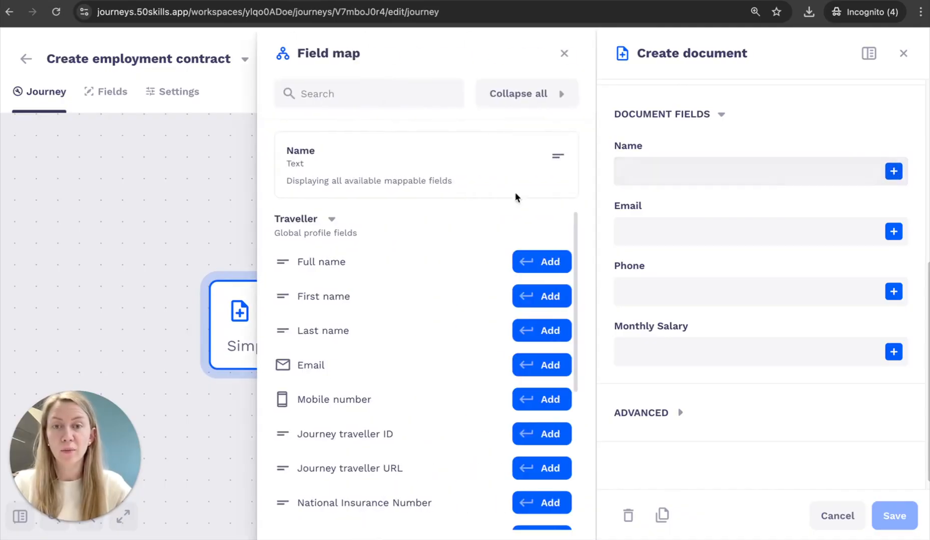
click(518, 256)
click(731, 228)
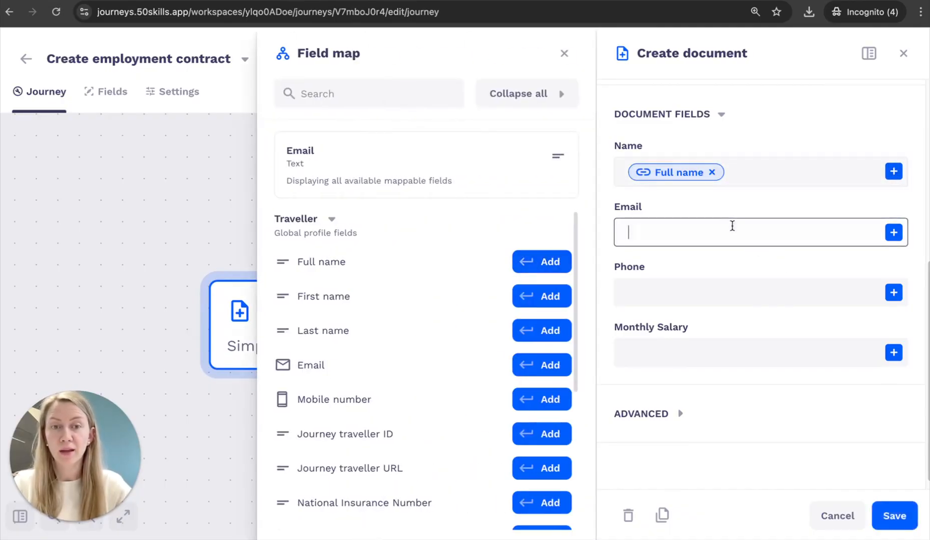
click(541, 366)
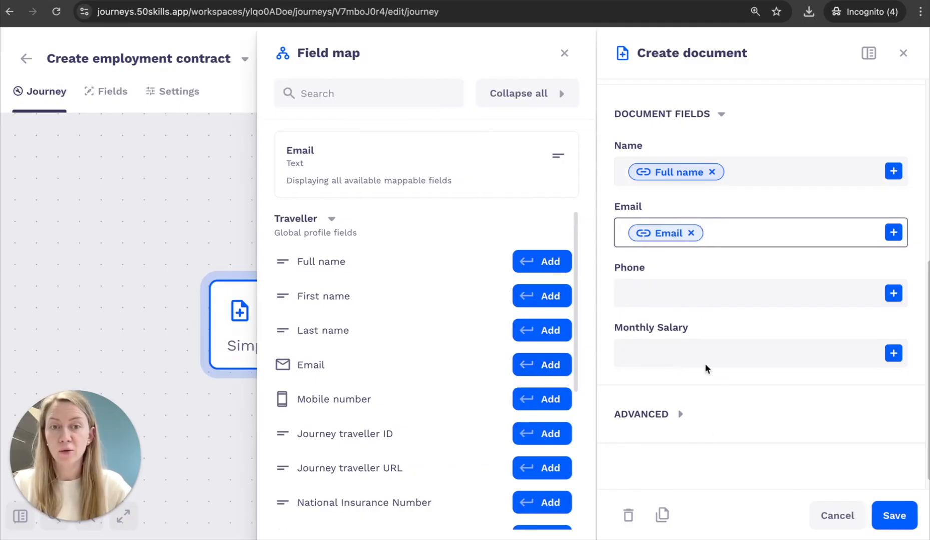
click(657, 301)
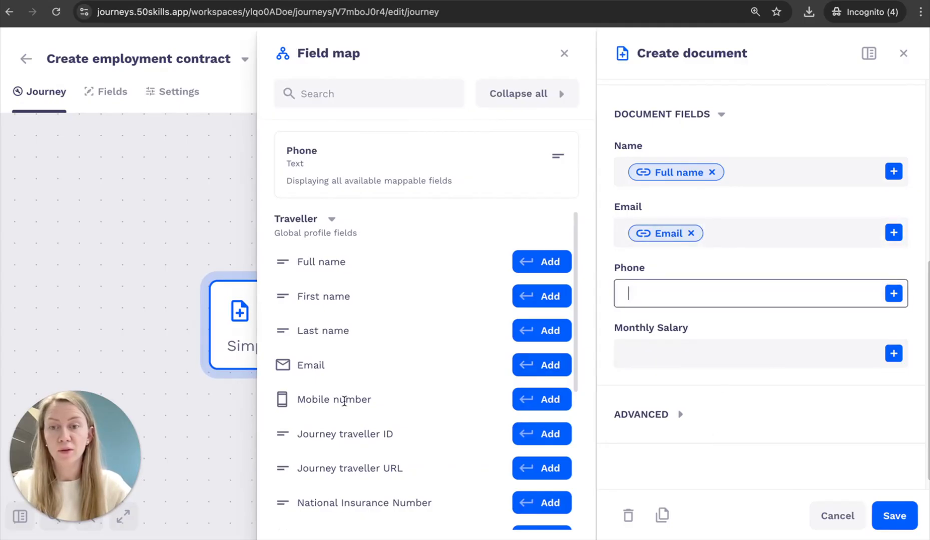
click(550, 399)
click(564, 53)
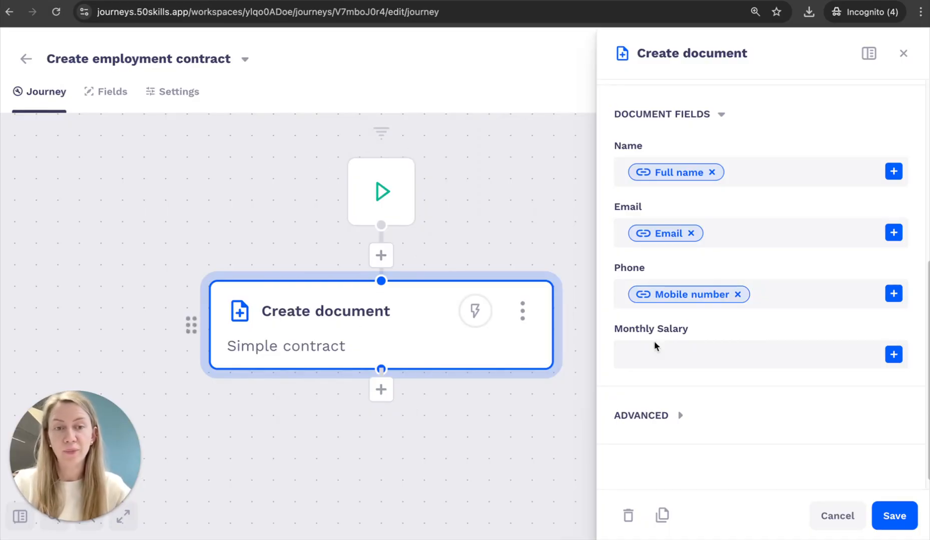
click(875, 509)
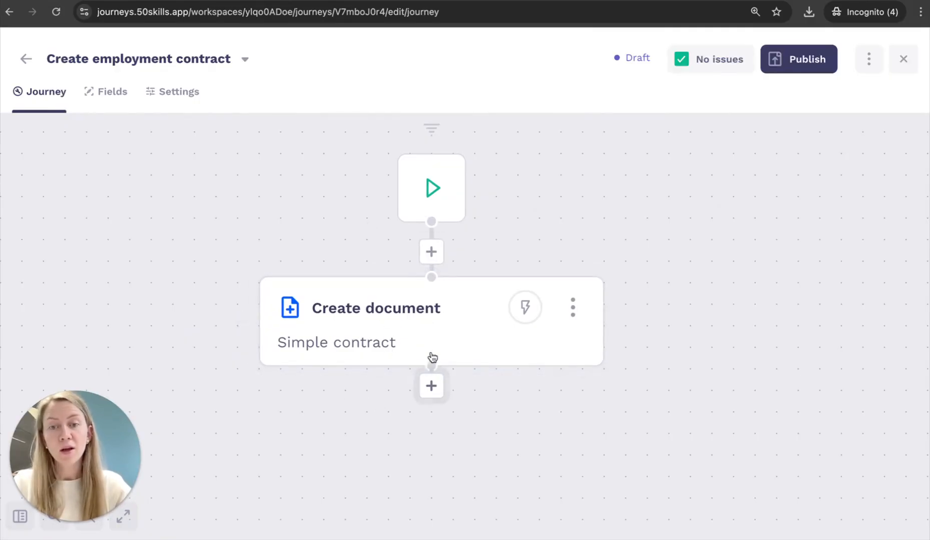
- Add a Convert document to PDF action below the Create document action
click(432, 386)
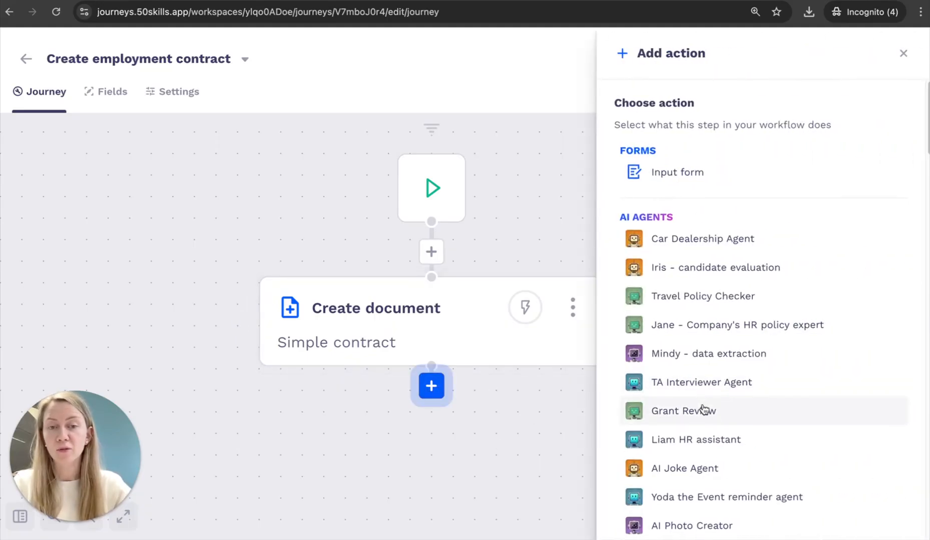
scroll(780, 417, down, 5)
scroll(781, 418, down, 4)
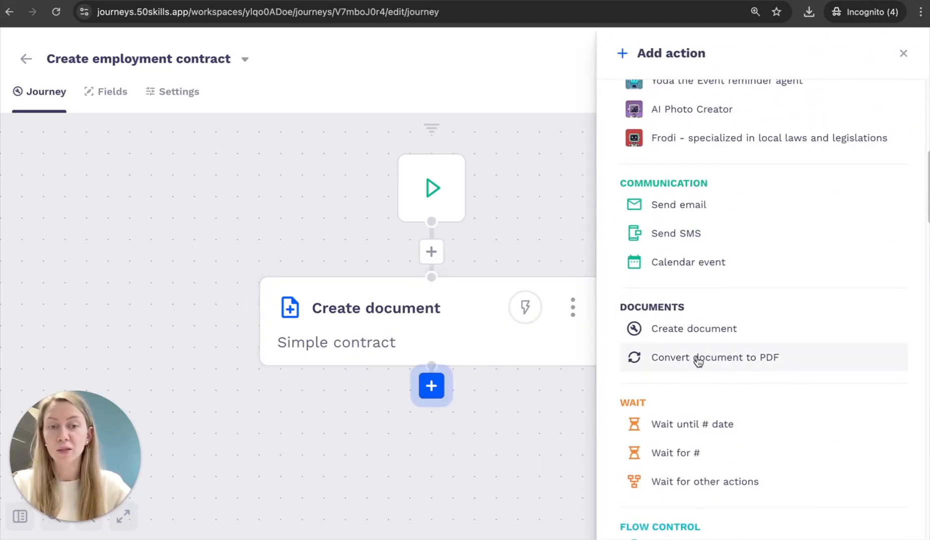
click(702, 362)
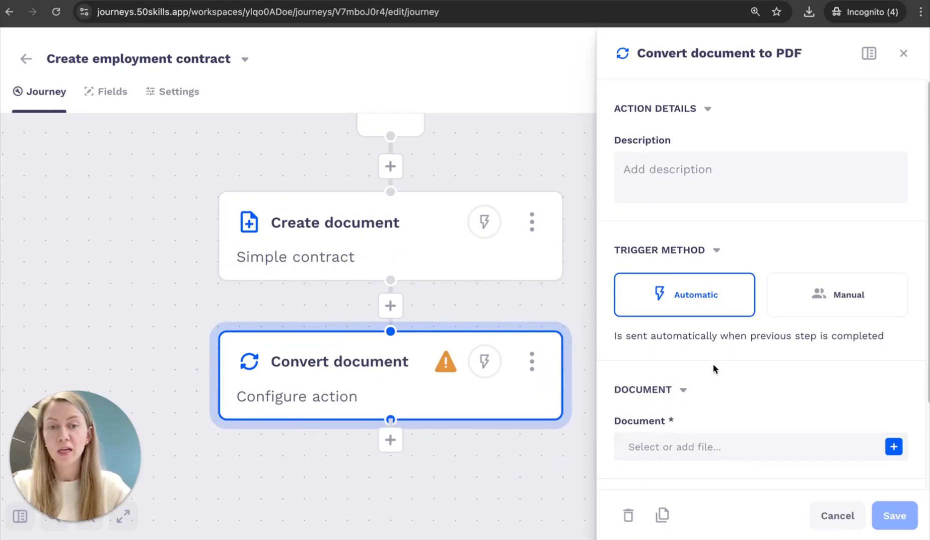
- Set the conversion's Document to the File produced by the Create document action
scroll(713, 367, down, 3)
click(708, 380)
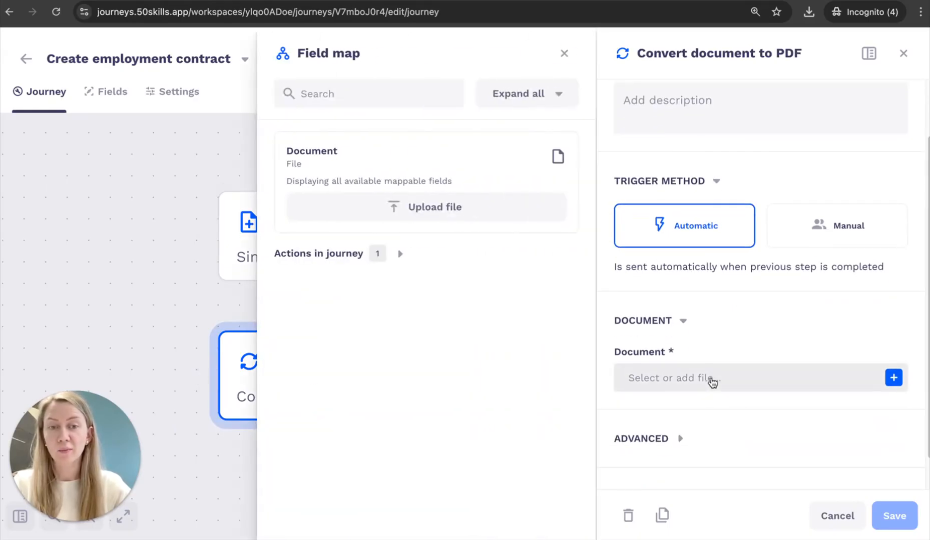
click(388, 255)
click(377, 296)
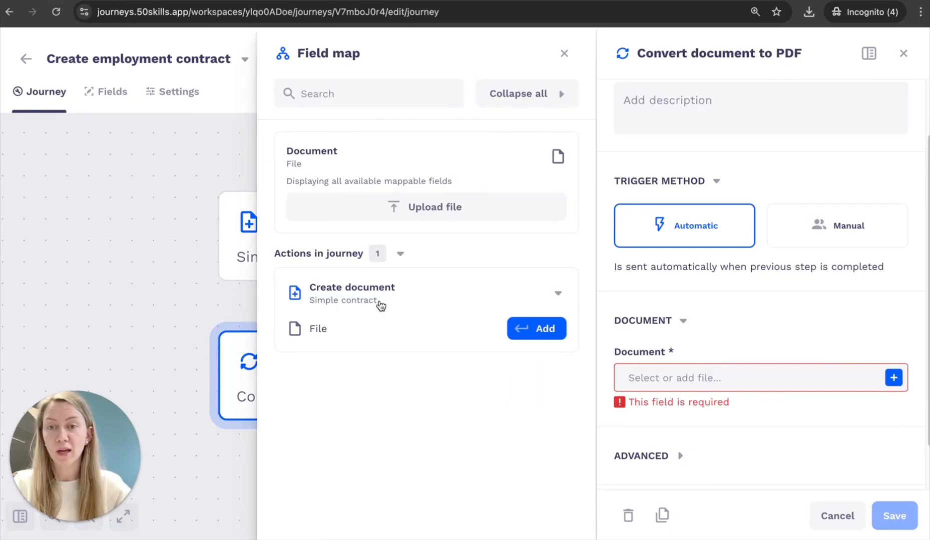
click(528, 329)
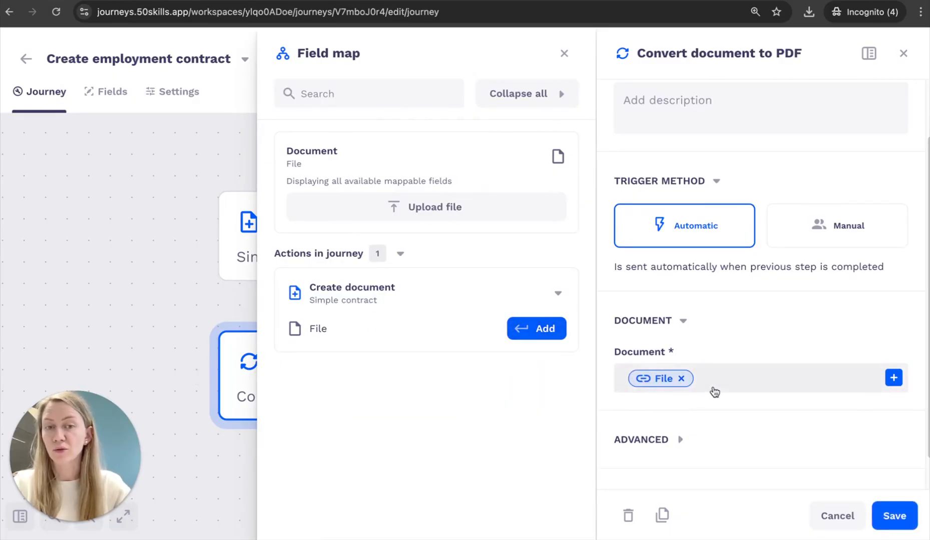
- Enable Rename document output with the file name "Employee contract - " followed by the traveller's Full name, and save the conversion action
scroll(714, 390, down, 1)
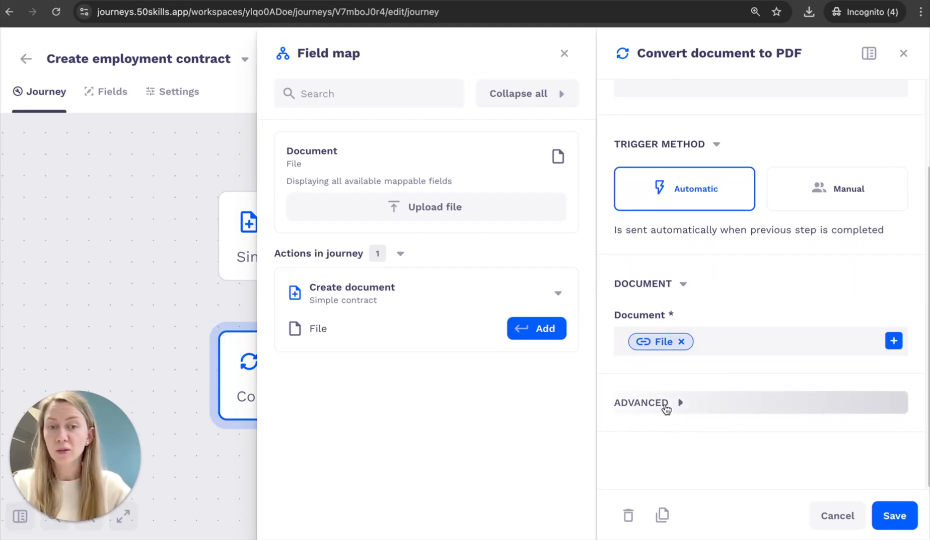
click(673, 403)
scroll(651, 401, down, 1)
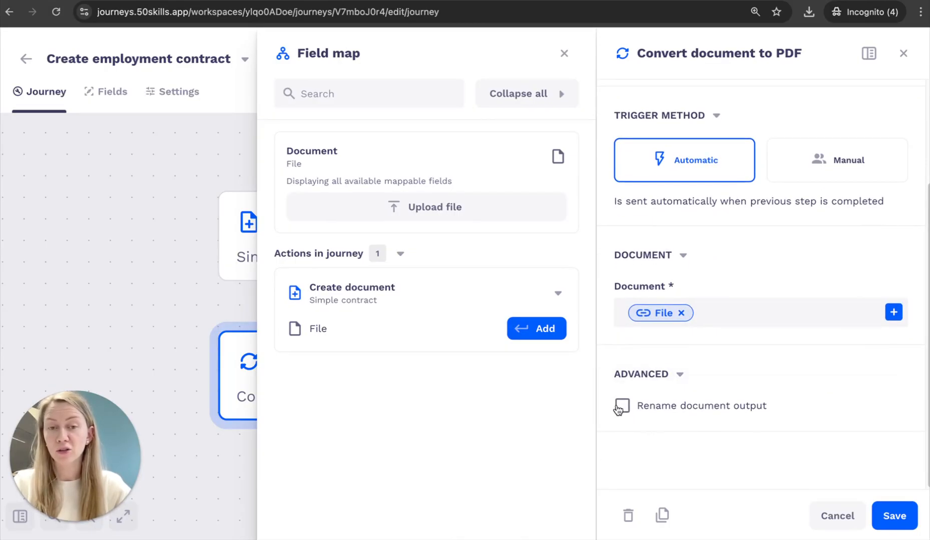
click(622, 409)
scroll(671, 418, down, 2)
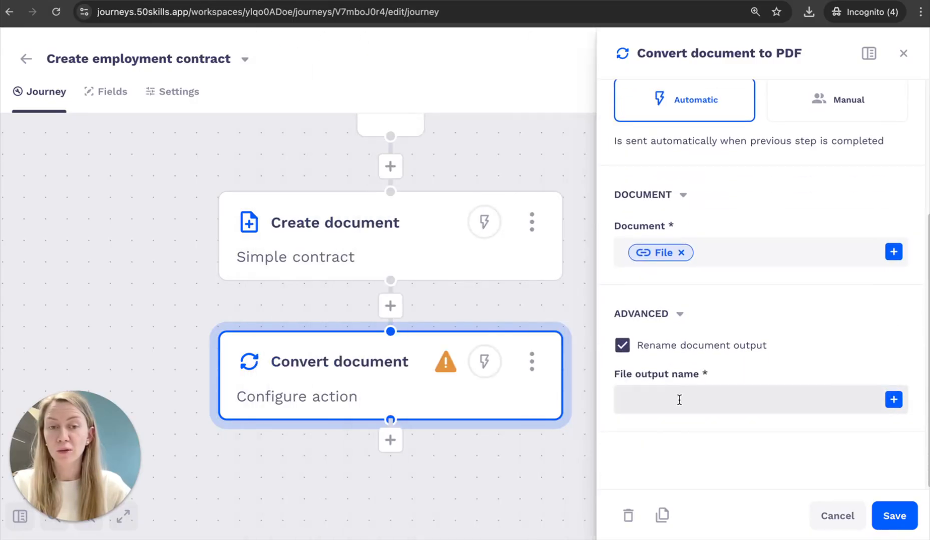
click(666, 400)
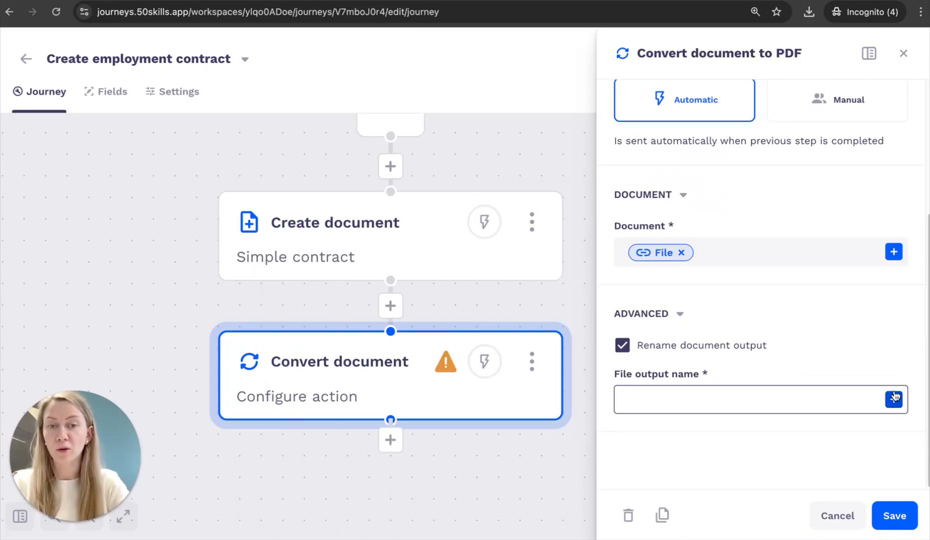
text(Employee )
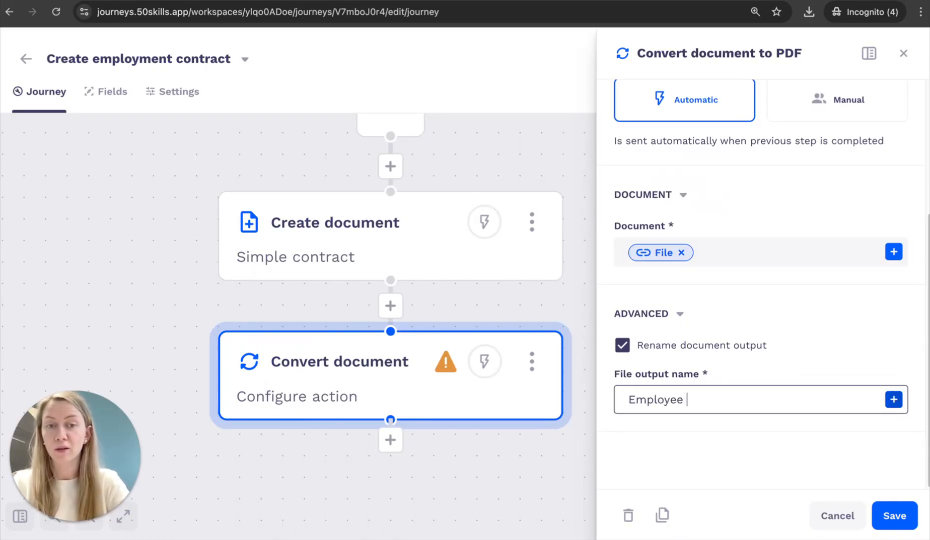
text(contract -)
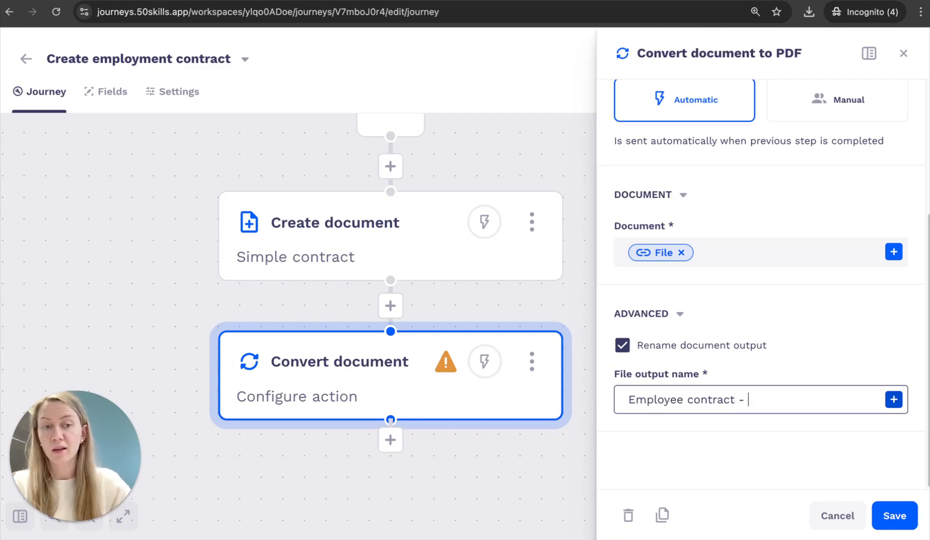
click(894, 400)
click(542, 261)
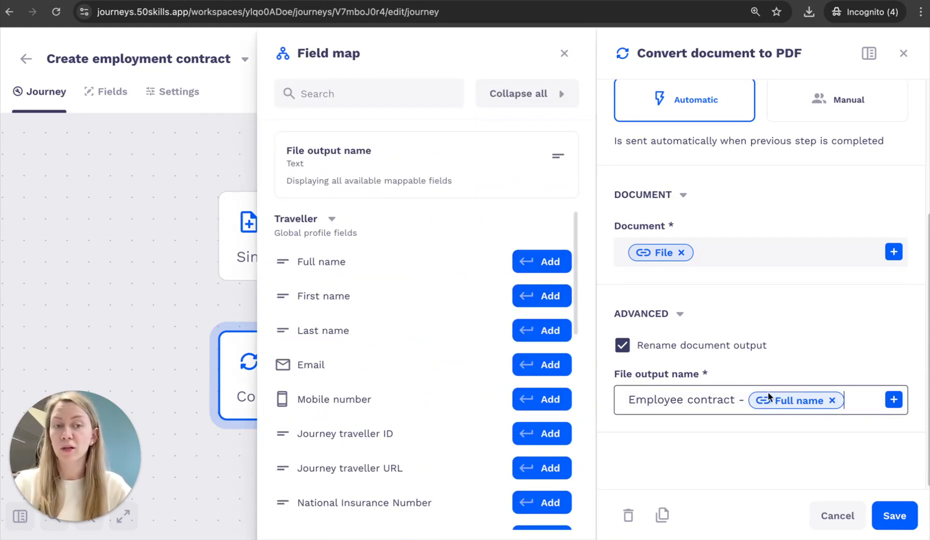
click(895, 516)
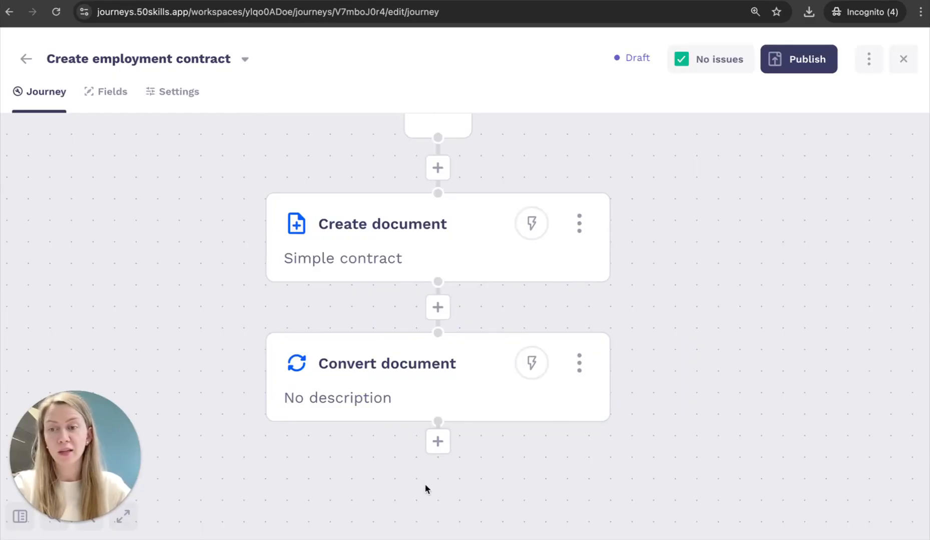
- Add Docusign's Send document to e-signing action below the Convert document action
click(438, 443)
scroll(724, 400, down, 10)
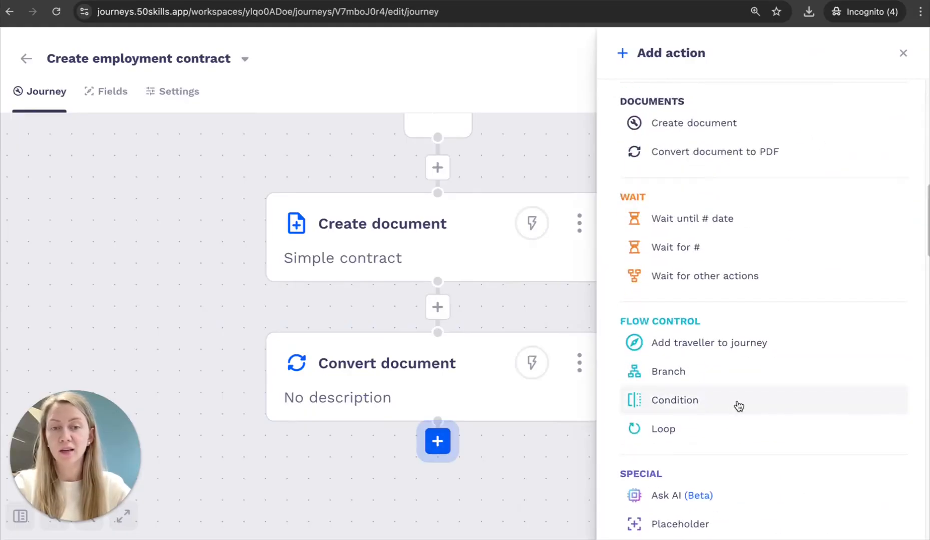
scroll(739, 406, down, 10)
scroll(736, 403, down, 3)
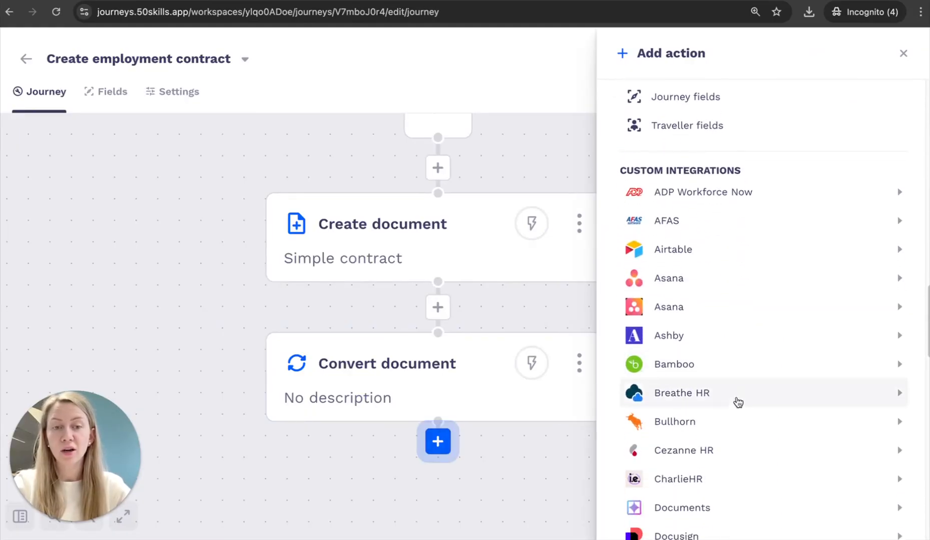
click(691, 475)
scroll(742, 416, down, 3)
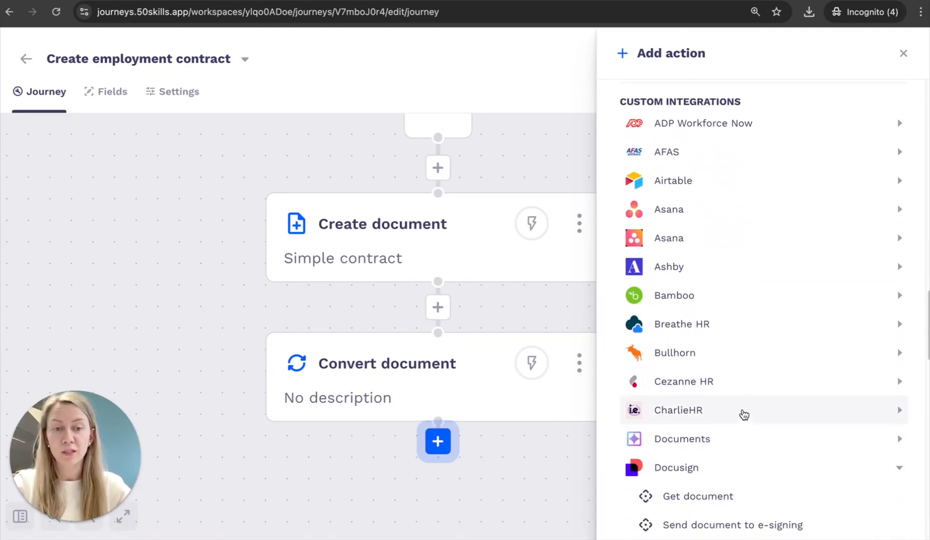
click(715, 483)
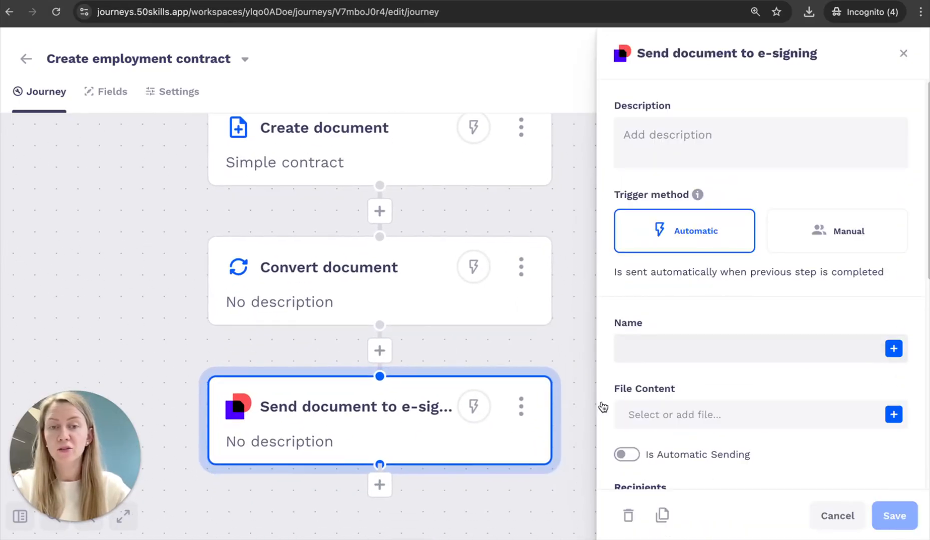
- Set the e-signing action's File Content to the File from Convert document, review the recipient fields, and save the action
click(678, 415)
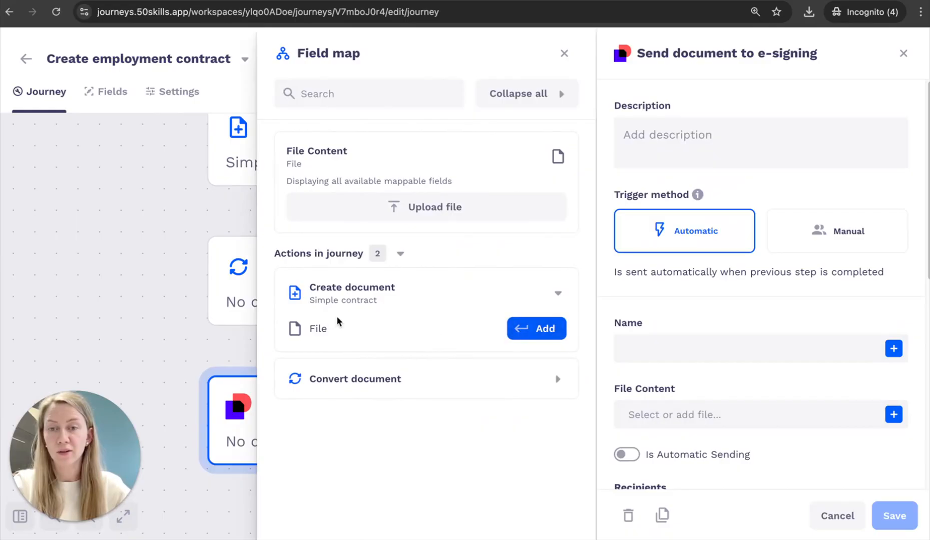
click(422, 379)
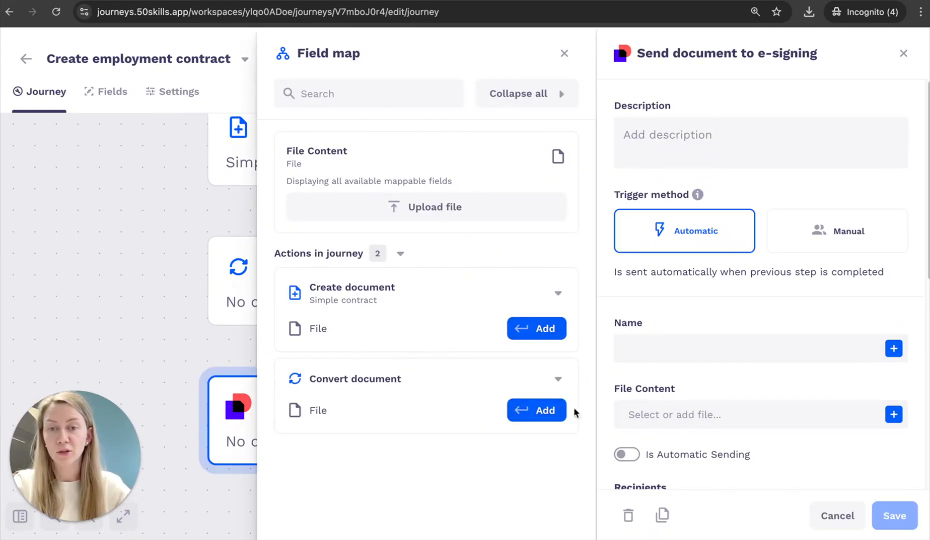
click(560, 411)
click(564, 53)
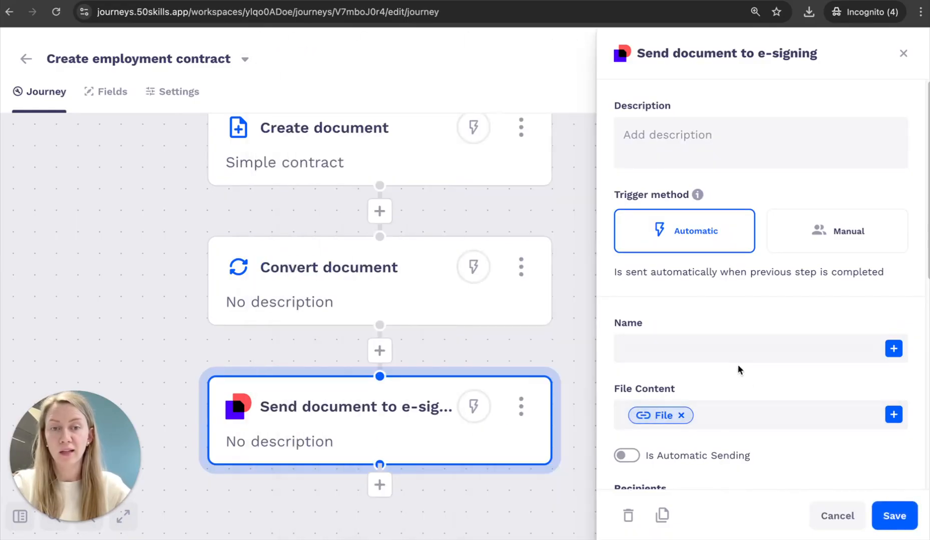
scroll(740, 385, down, 3)
scroll(745, 467, down, 2)
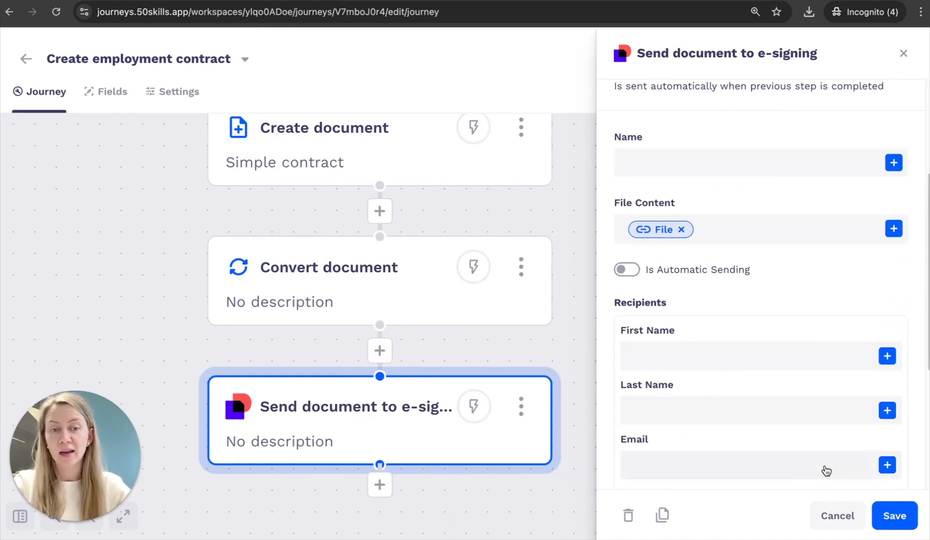
click(890, 516)
- Open the Employee contract Demo document for editing, start replacing its .docx file, and close the update without saving
drag(131, 349, 230, 375)
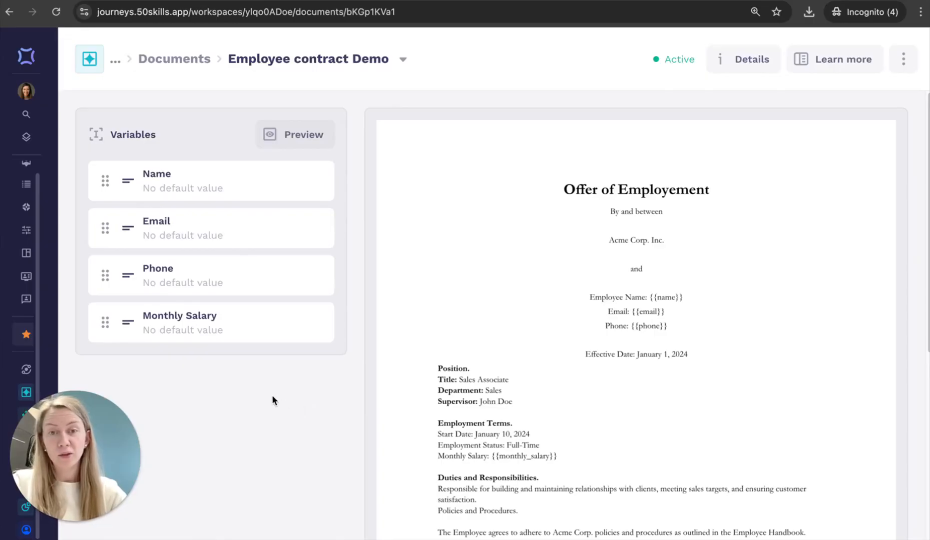
click(905, 61)
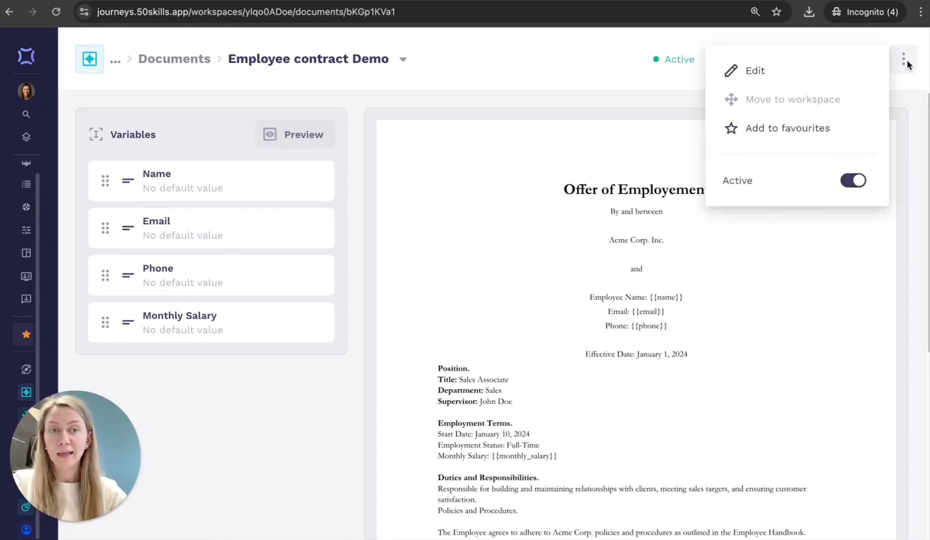
click(796, 72)
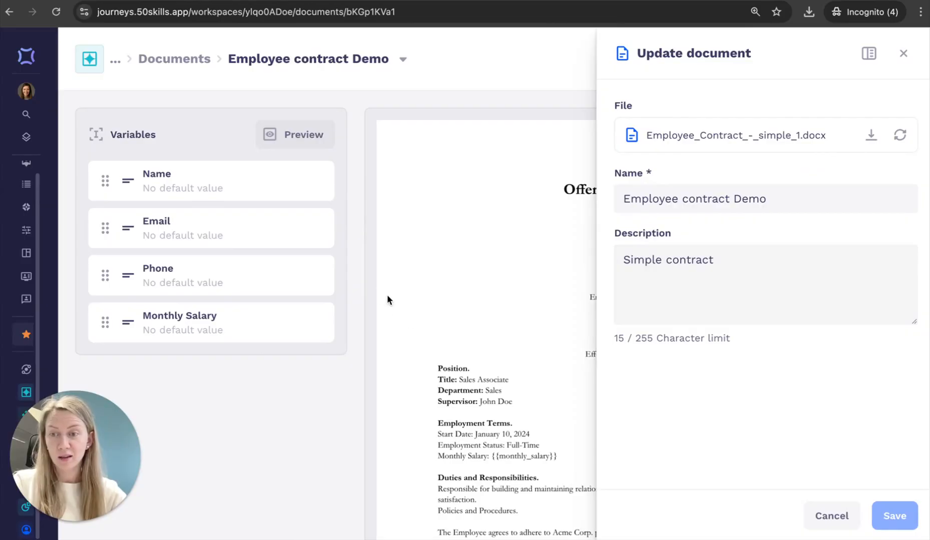
click(899, 136)
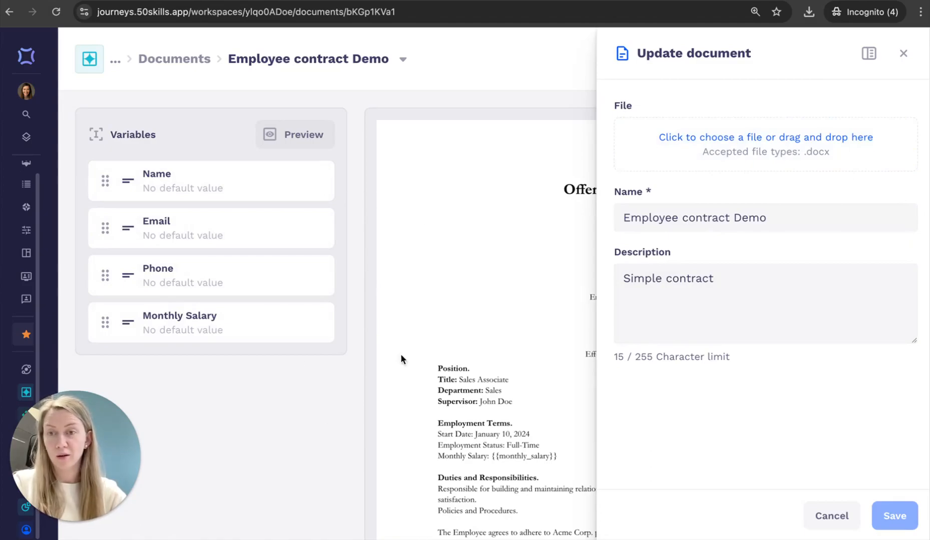
click(904, 55)
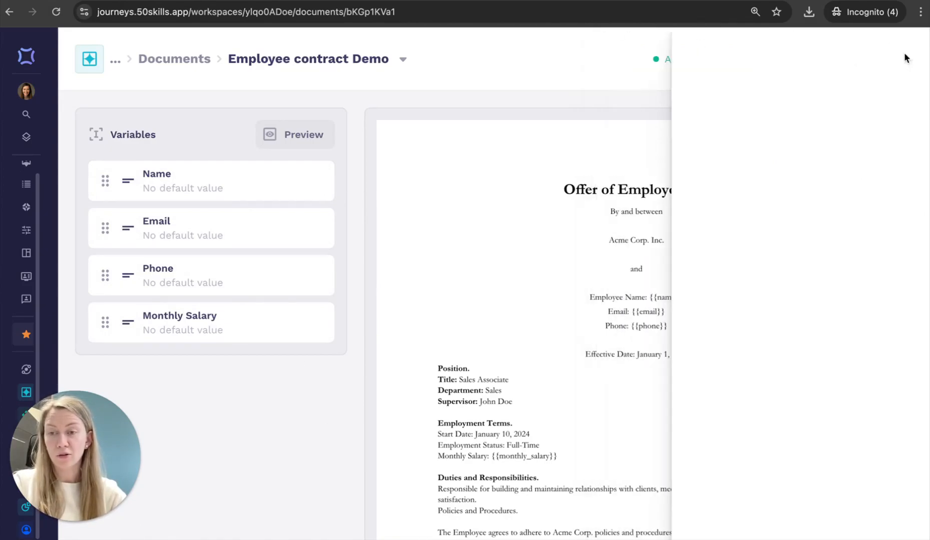